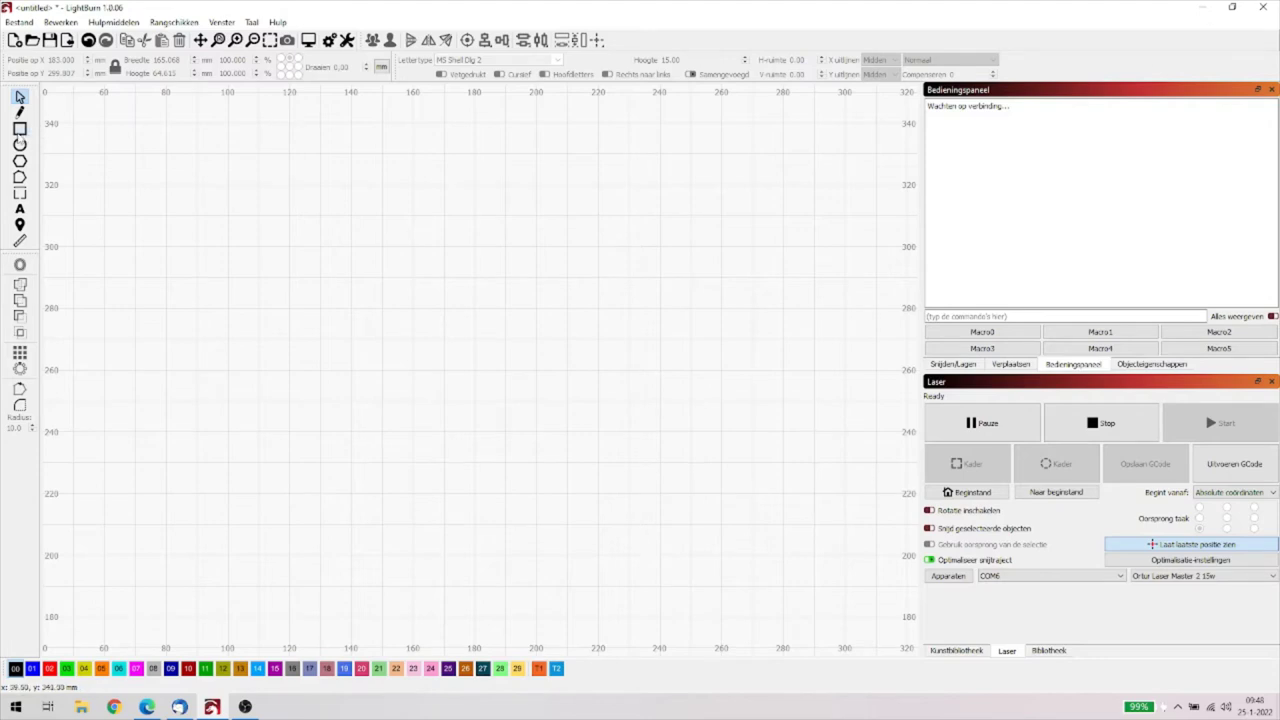
Draw a rectangle about 144 × 74.5 mm, select it, and resize it from its lower-left corner to about 143.8 × 74.4 mm.
{"action": "left_click", "coordinate": [19, 130]}
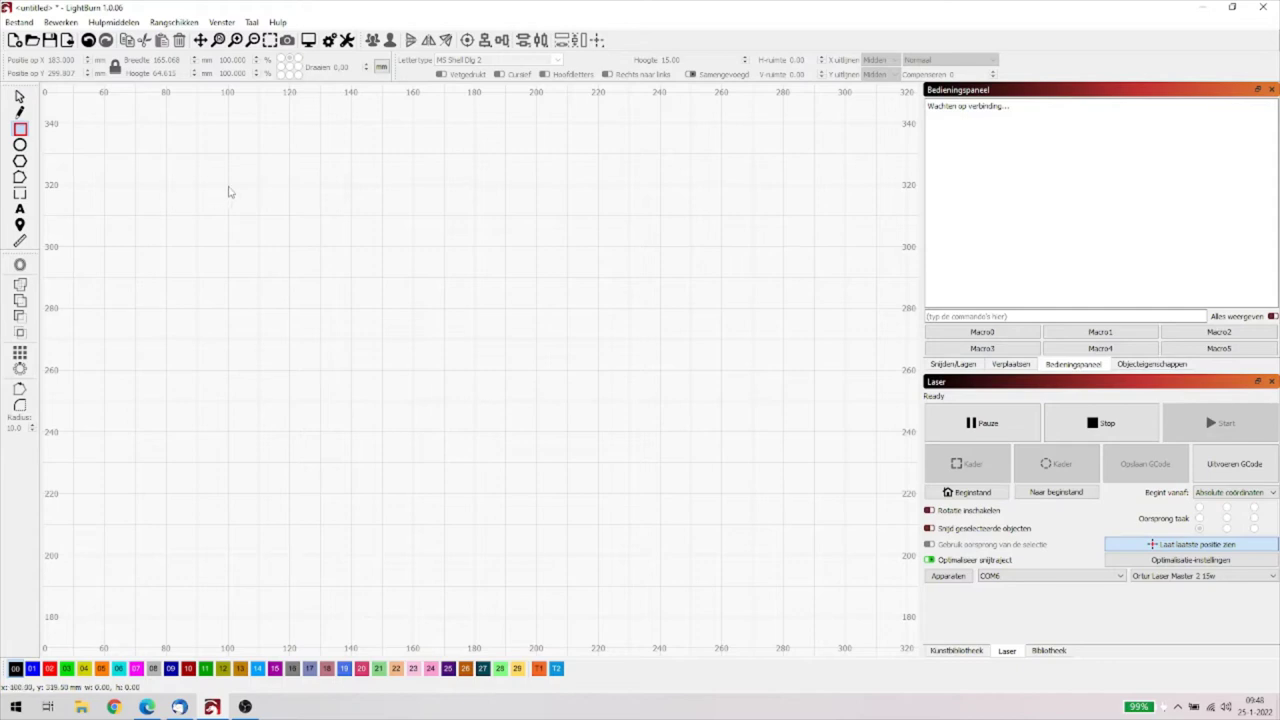
{"action": "left_click_drag", "start_coordinate": [228, 190], "coordinate": [674, 421]}
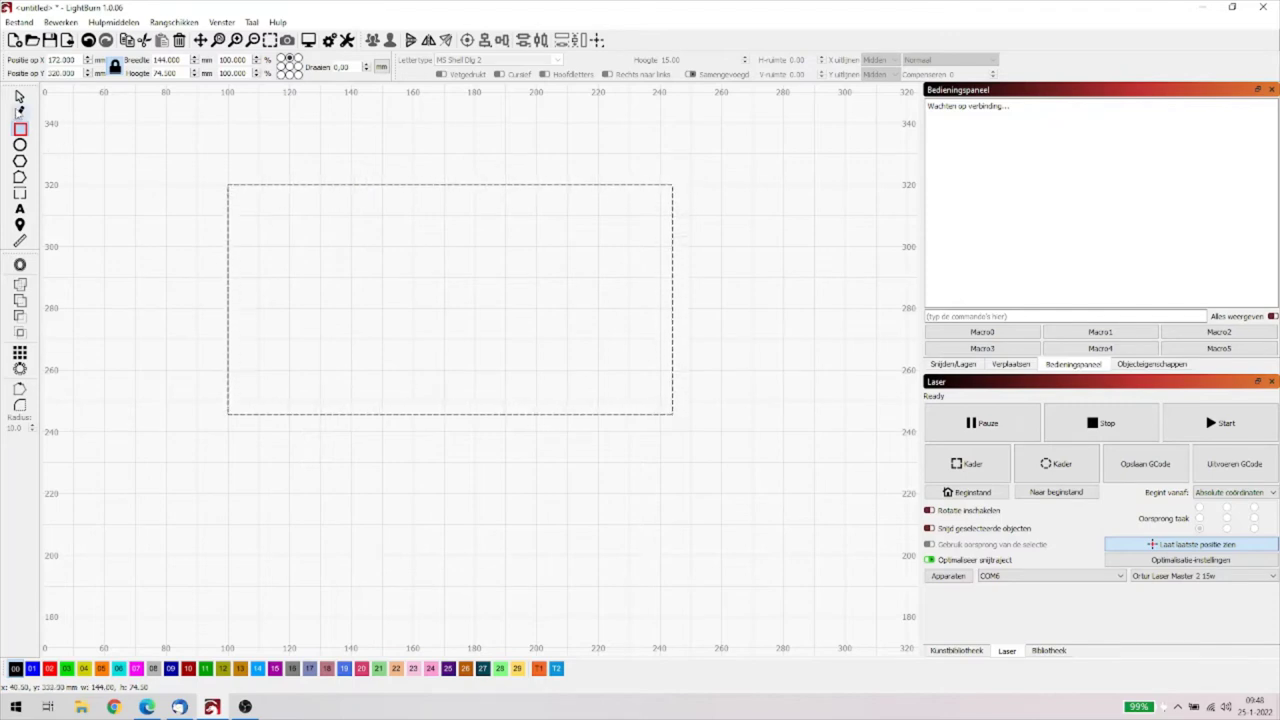
{"action": "left_click", "coordinate": [20, 96]}
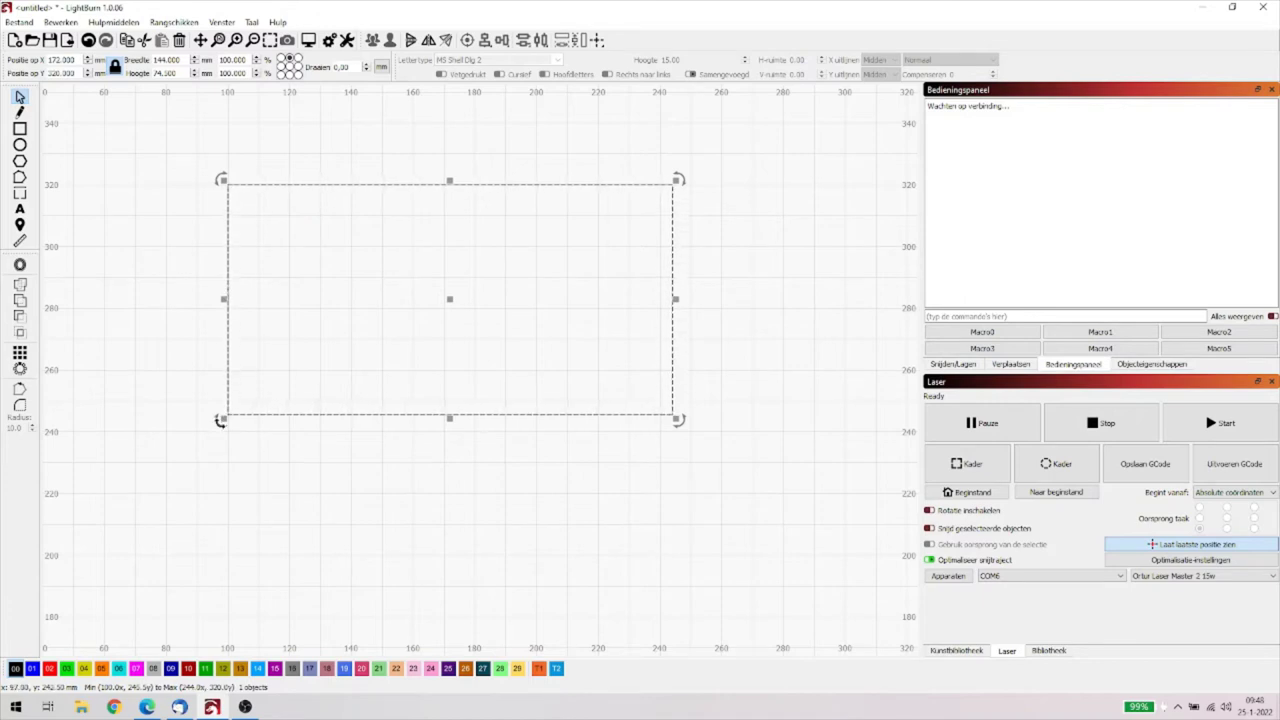
{"action": "mouse_move", "coordinate": [221, 422]}
{"action": "left_mouse_down"}
{"action": "mouse_move", "coordinate": [257, 389]}
{"action": "mouse_move", "coordinate": [223, 404]}
{"action": "left_mouse_up"}
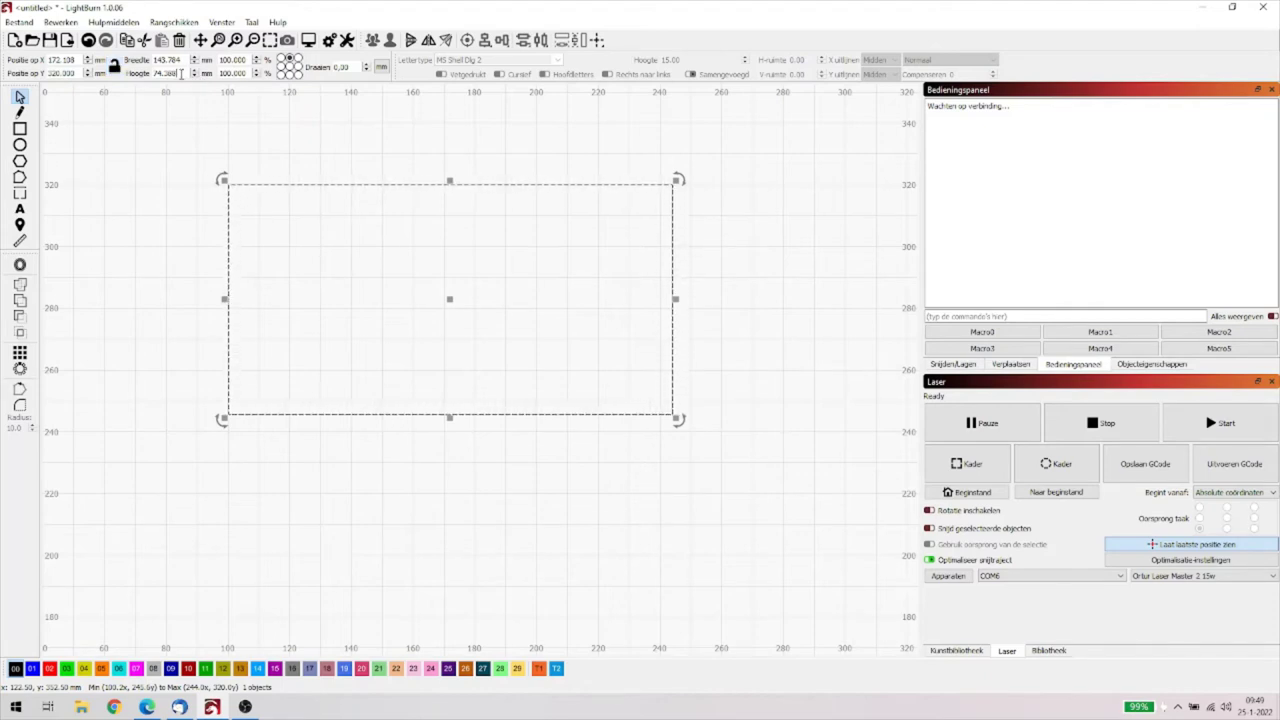
Set the rectangle's height to 50 mm with the top-centre reference point, and undo the change.
{"action": "left_click_drag", "start_coordinate": [181, 74], "coordinate": [153, 76]}
{"action": "type", "text": "50"}
{"action": "key", "text": "Return"}
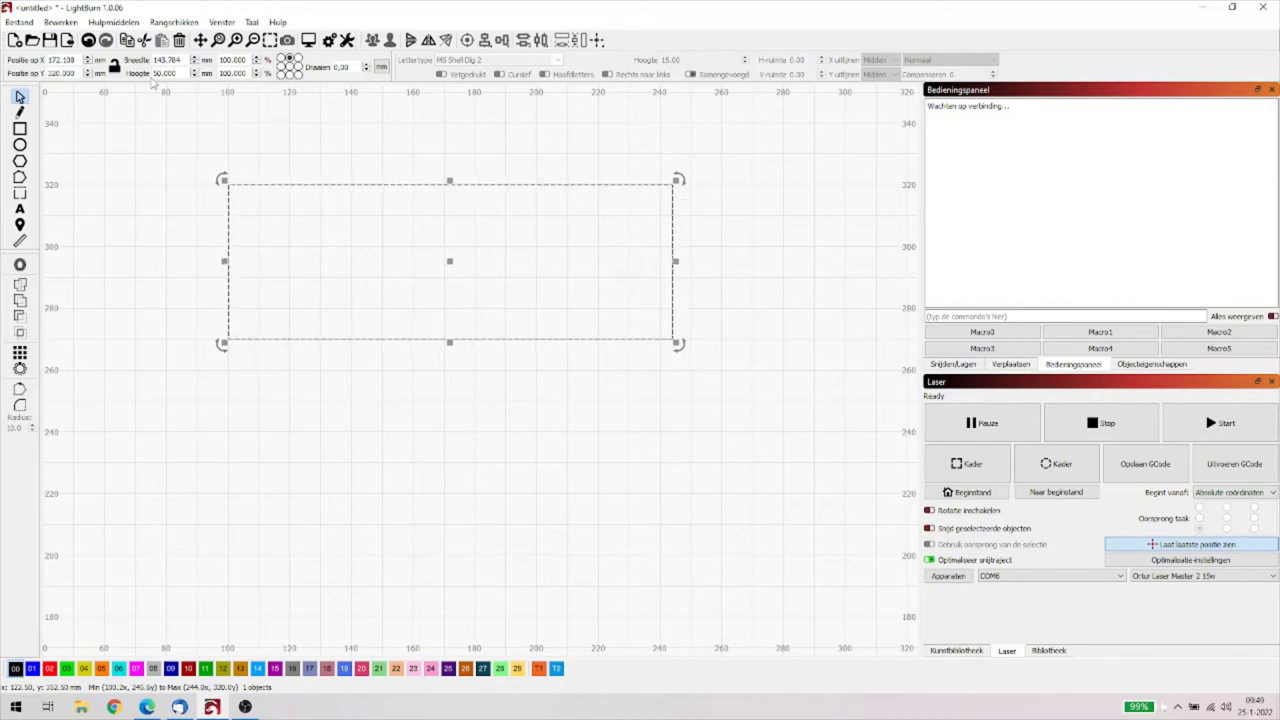
{"action": "left_click", "coordinate": [88, 40]}
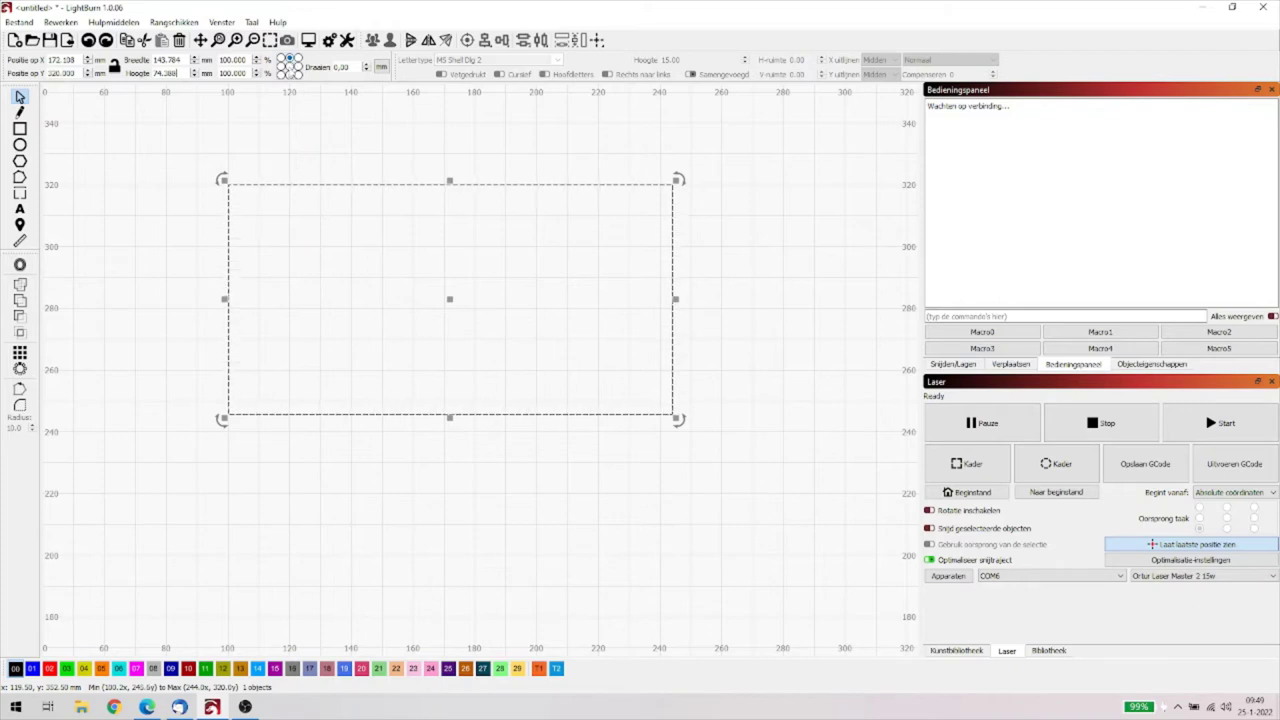
Make the bottom-centre point the rectangle's reference and set its height to 50 mm.
{"action": "left_click", "coordinate": [290, 76]}
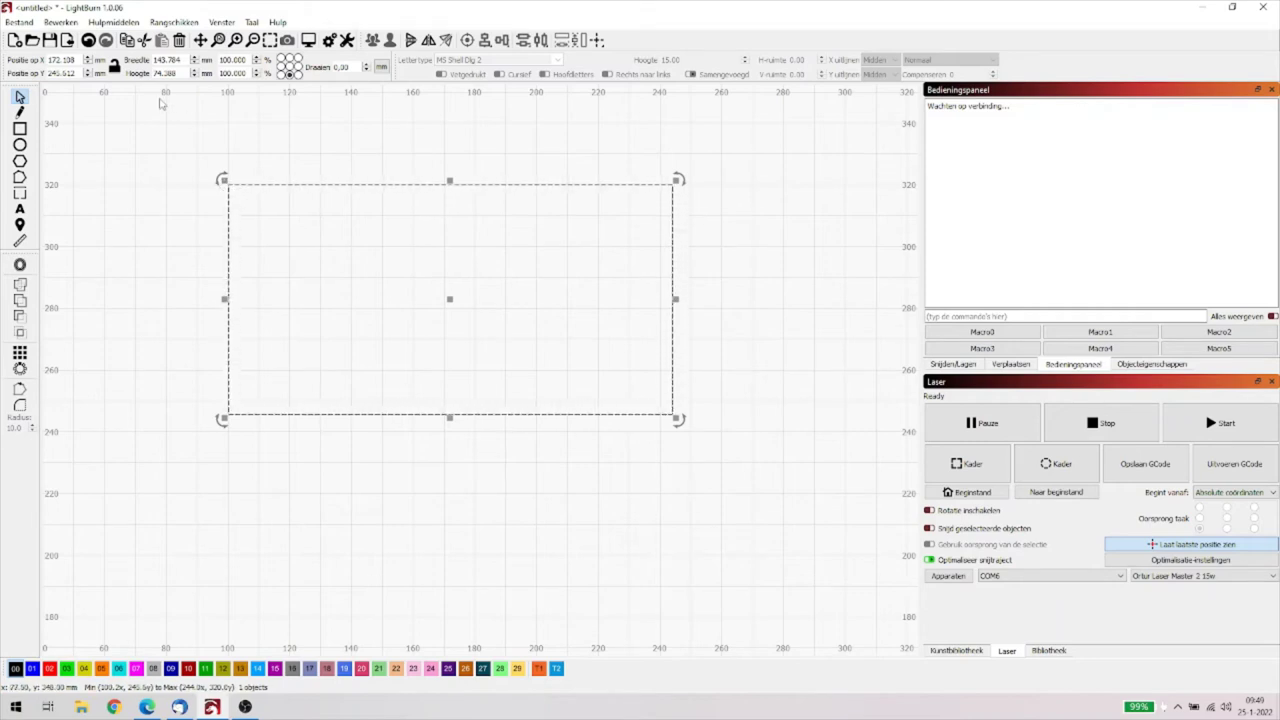
{"action": "left_click_drag", "start_coordinate": [178, 73], "coordinate": [151, 74]}
{"action": "type", "text": "50"}
{"action": "key", "text": "Return"}
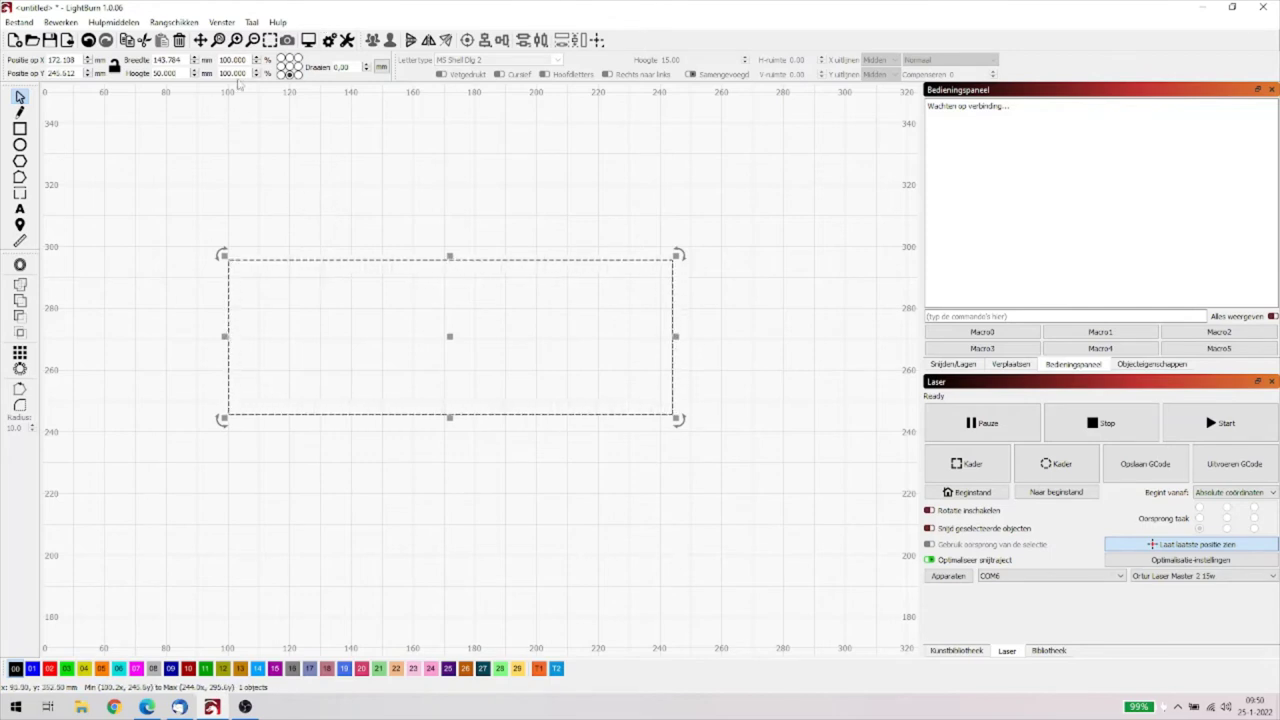
Make the middle-left point the rectangle's reference and set its width to 100 mm.
{"action": "left_click", "coordinate": [282, 66]}
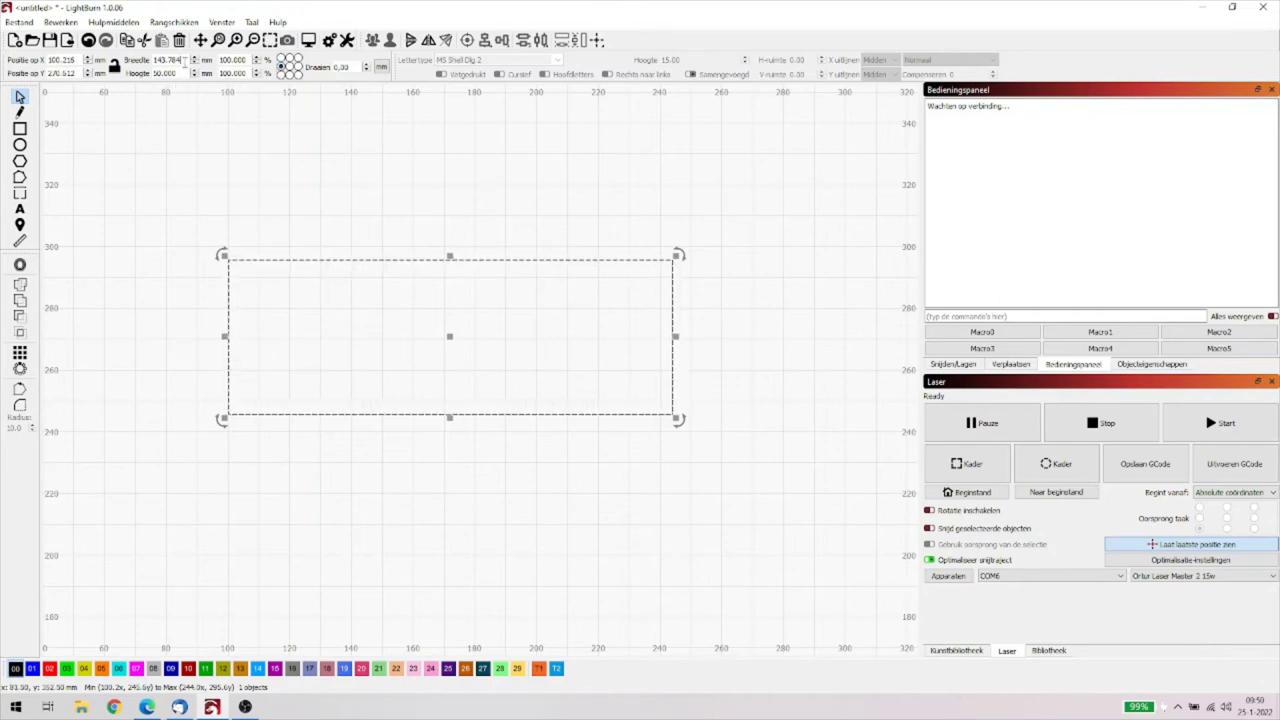
{"action": "double_click", "coordinate": [183, 61]}
{"action": "type", "text": "100"}
{"action": "key", "text": "Return"}
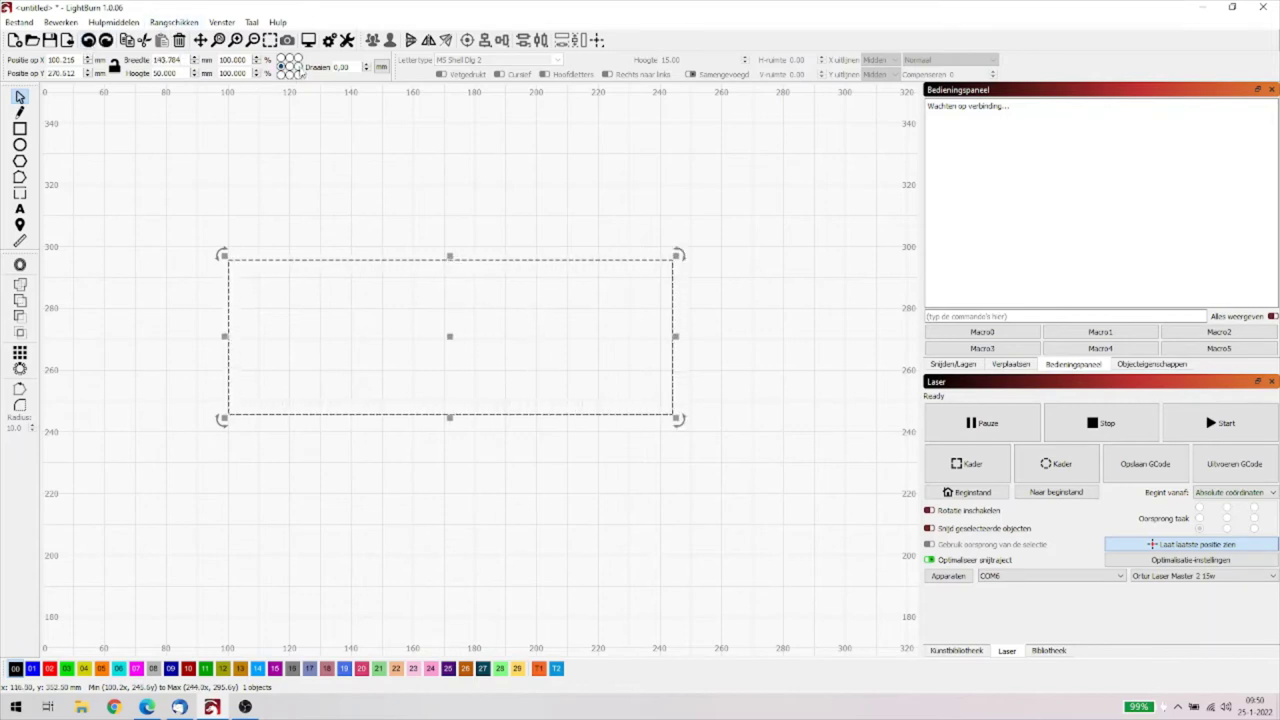
Make the middle-right point the rectangle's reference and set its width to 100 mm.
{"action": "left_click", "coordinate": [298, 66]}
{"action": "double_click", "coordinate": [170, 60]}
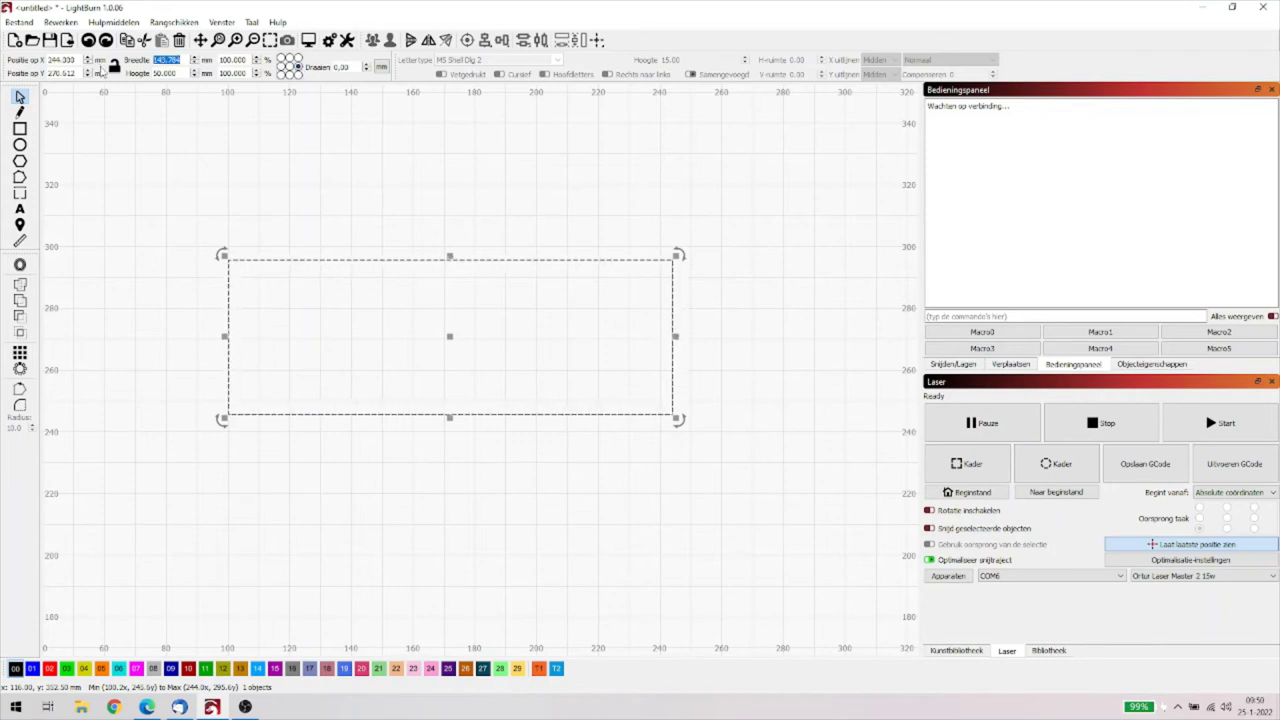
{"action": "type", "text": "100"}
{"action": "key", "text": "Tab"}
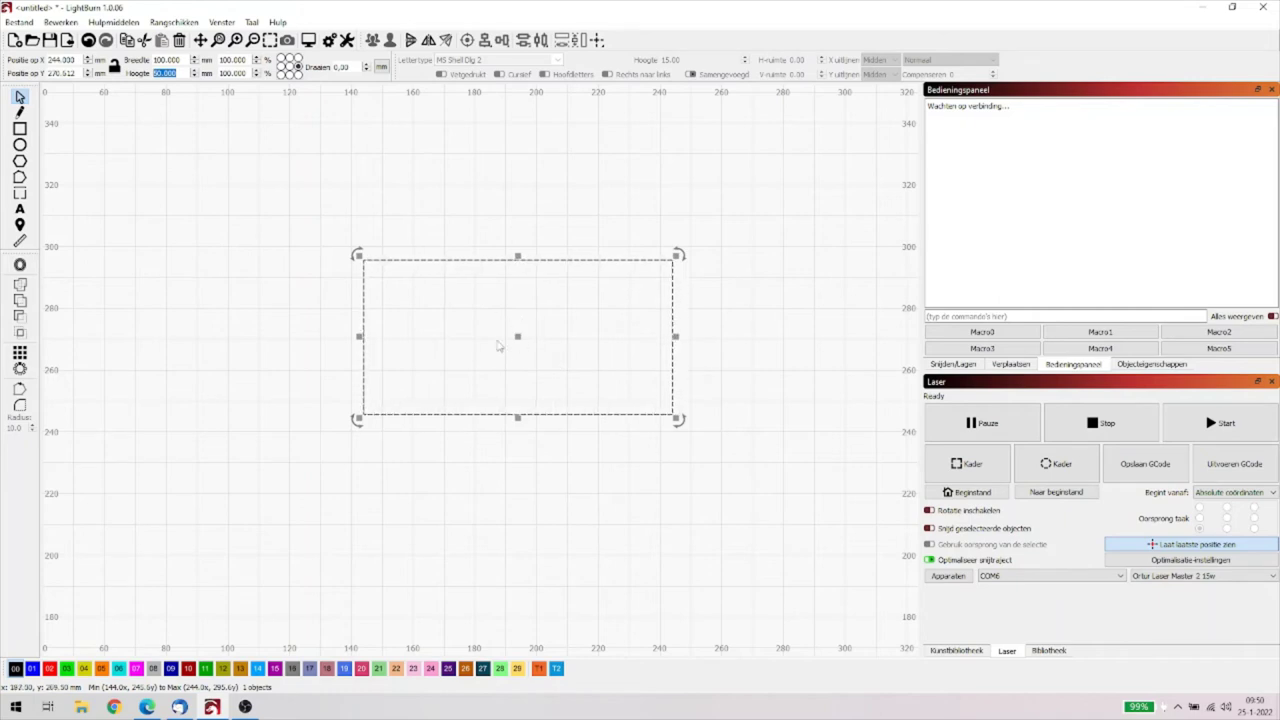
Make the centre point the rectangle's reference and set its width to 75 mm.
{"action": "left_click", "coordinate": [290, 66]}
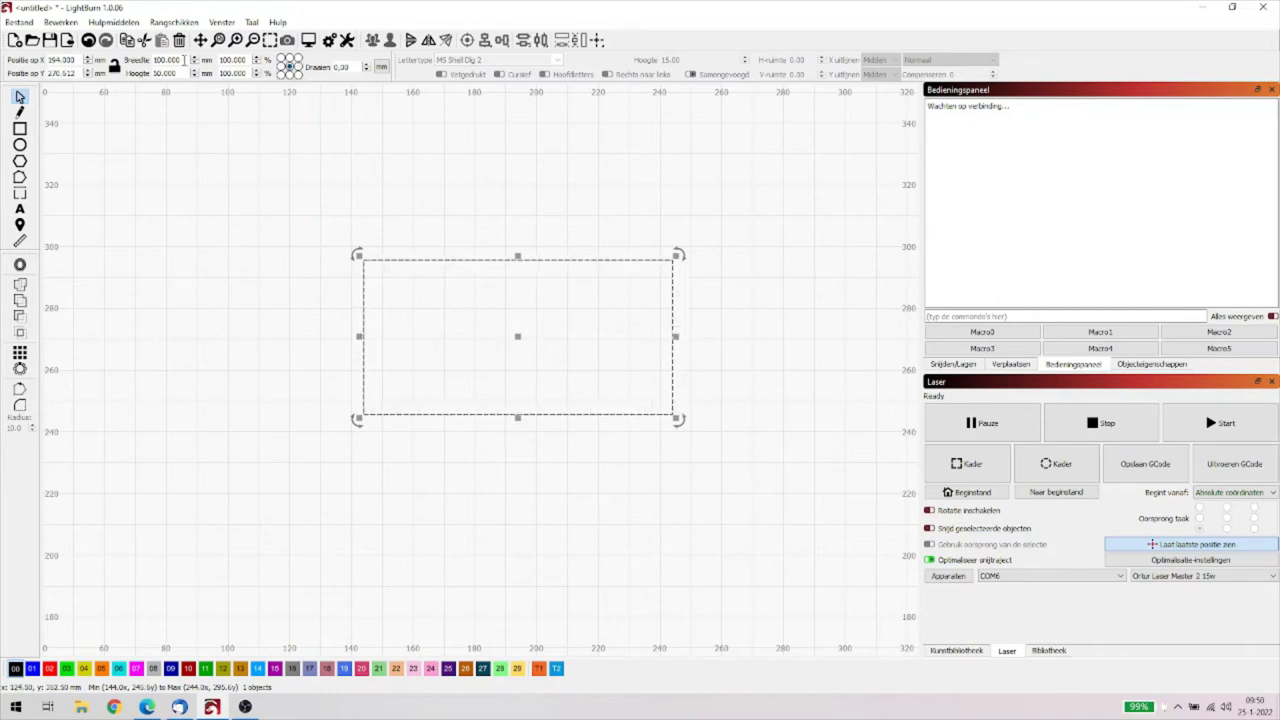
{"action": "left_click_drag", "start_coordinate": [184, 60], "coordinate": [146, 63]}
{"action": "type", "text": "75"}
{"action": "key", "text": "Return"}
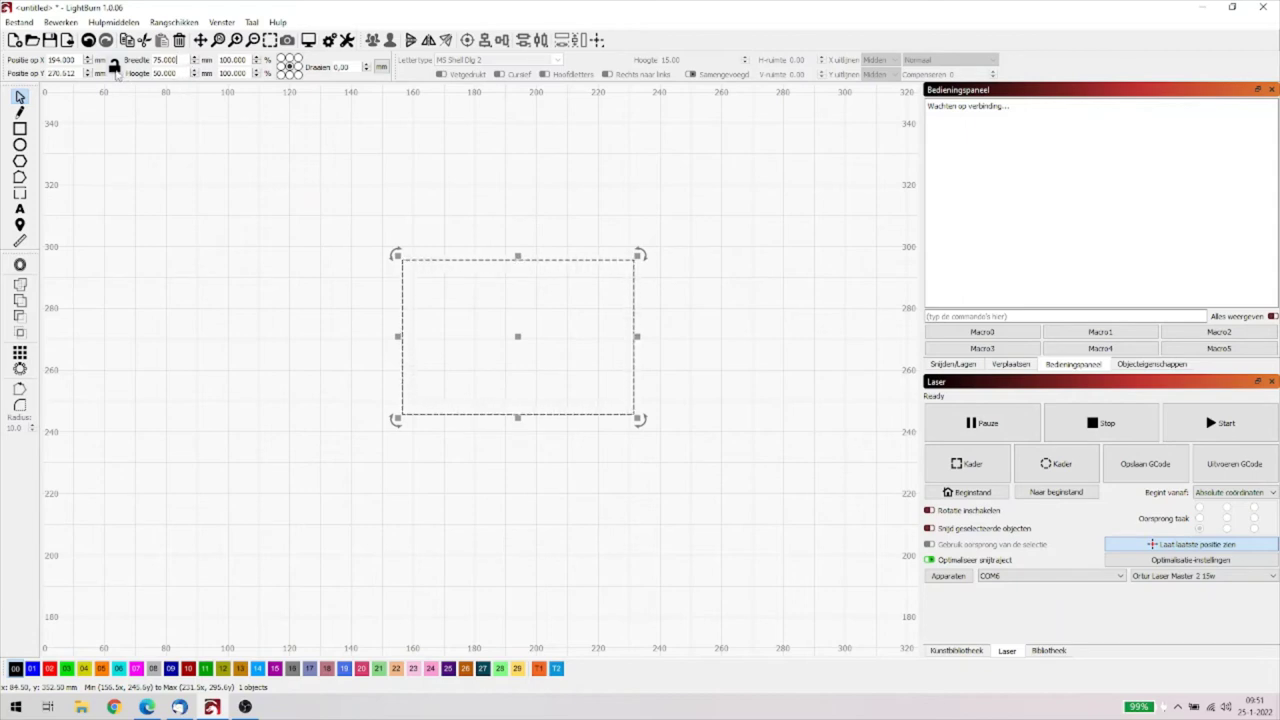
Lock the rectangle's proportions, move it to about X 141, Y 253.5 mm, and delete it.
{"action": "left_click", "coordinate": [115, 68]}
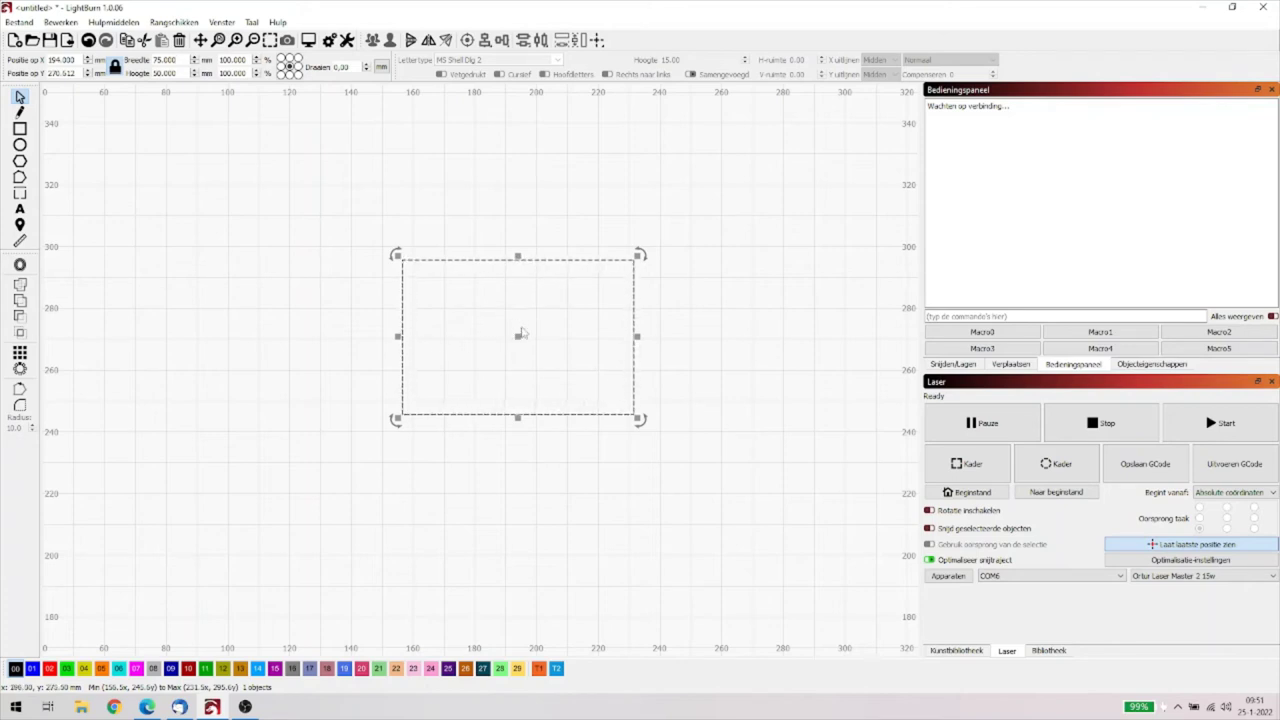
{"action": "left_click_drag", "start_coordinate": [518, 337], "coordinate": [354, 391]}
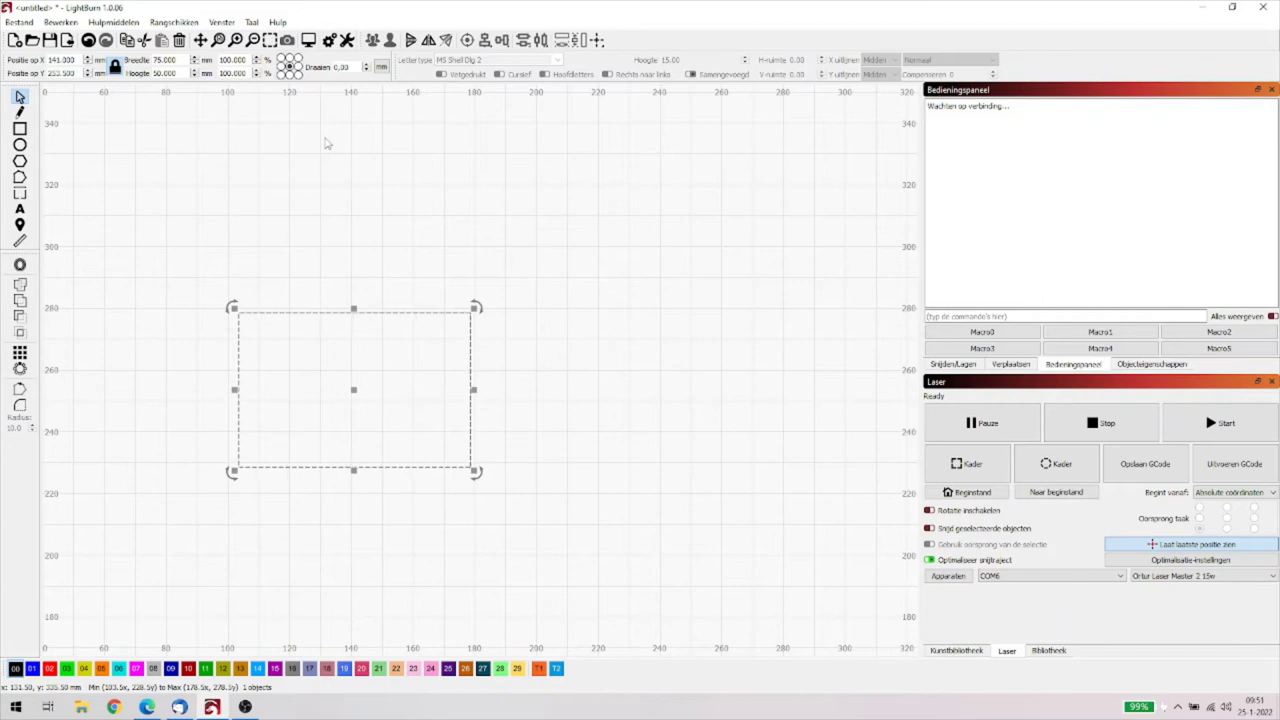
{"action": "key", "text": "Delete"}
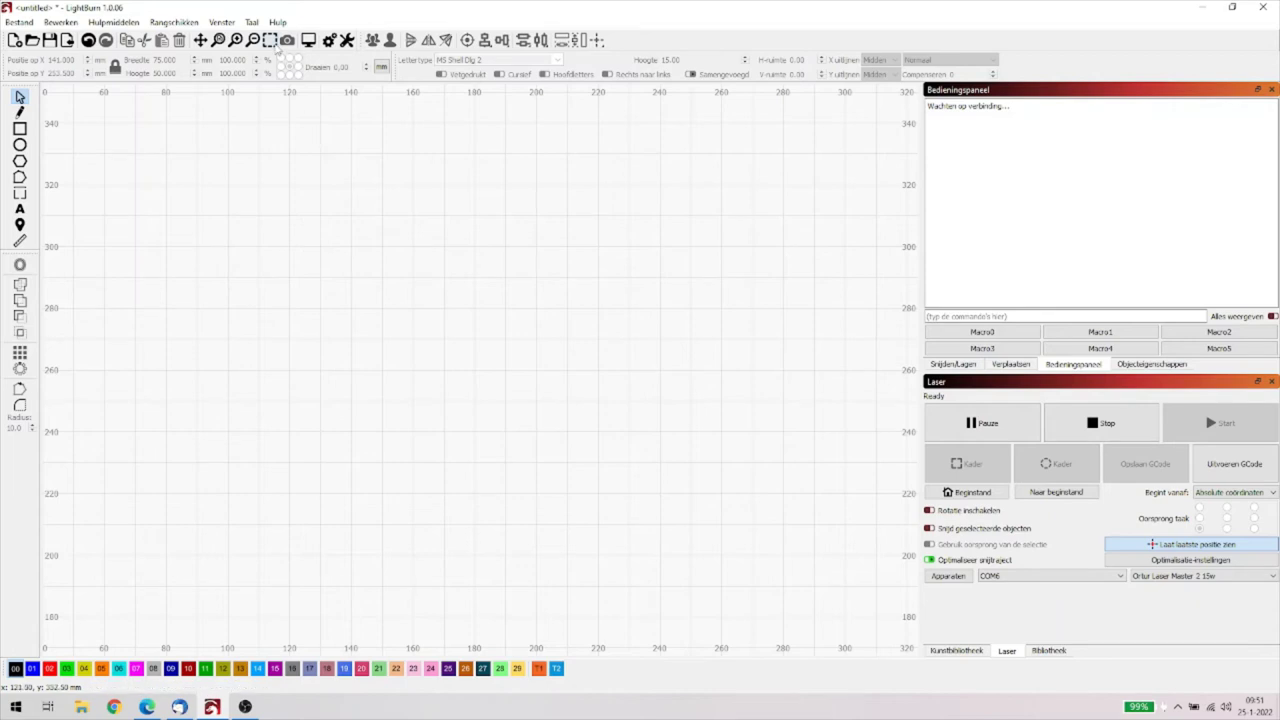
Draw a new rectangle about 180 × 153 mm near the middle of the work area and assign it to tool layer T1.
{"action": "left_click", "coordinate": [269, 40]}
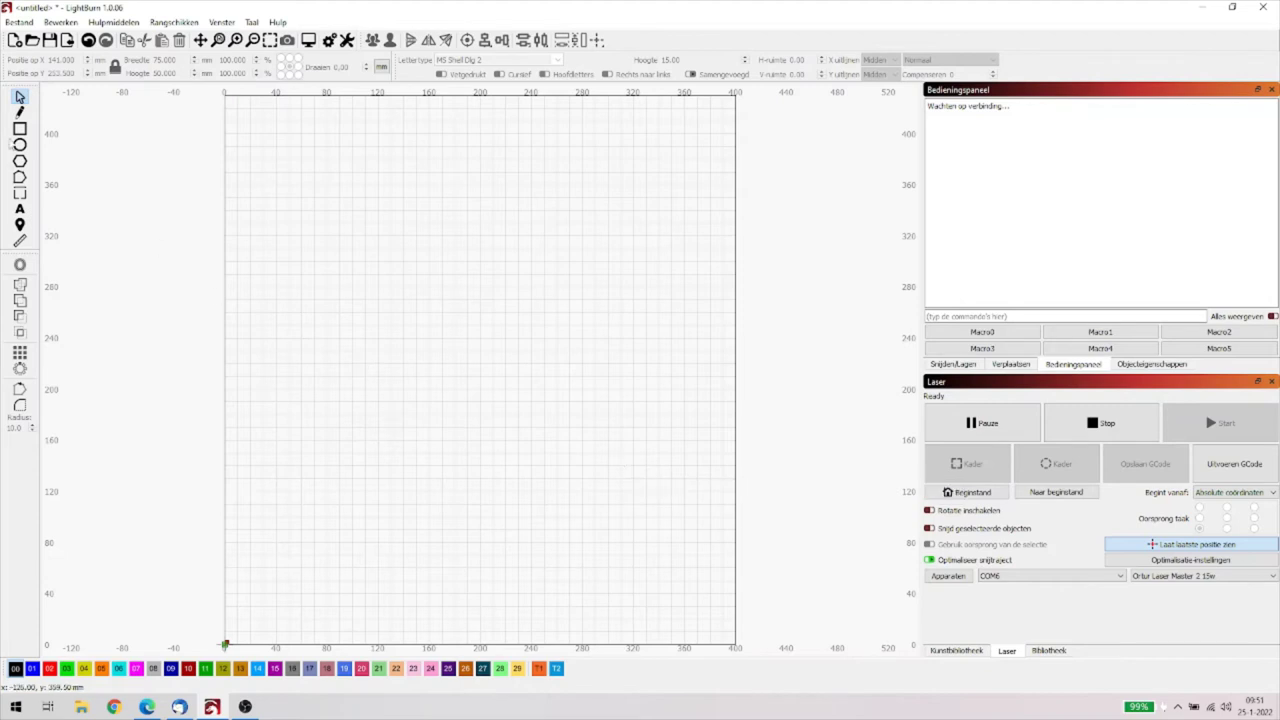
{"action": "left_click", "coordinate": [19, 129]}
{"action": "left_click_drag", "start_coordinate": [379, 250], "coordinate": [608, 446]}
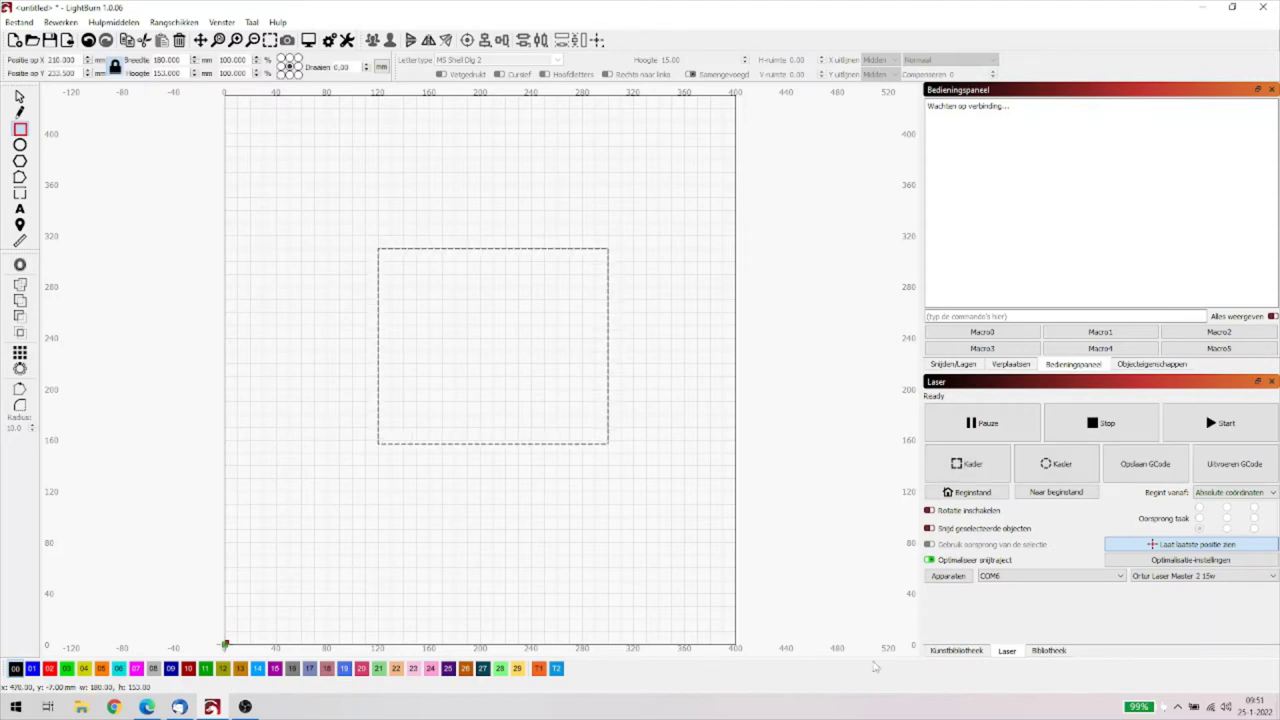
{"action": "left_click", "coordinate": [538, 670]}
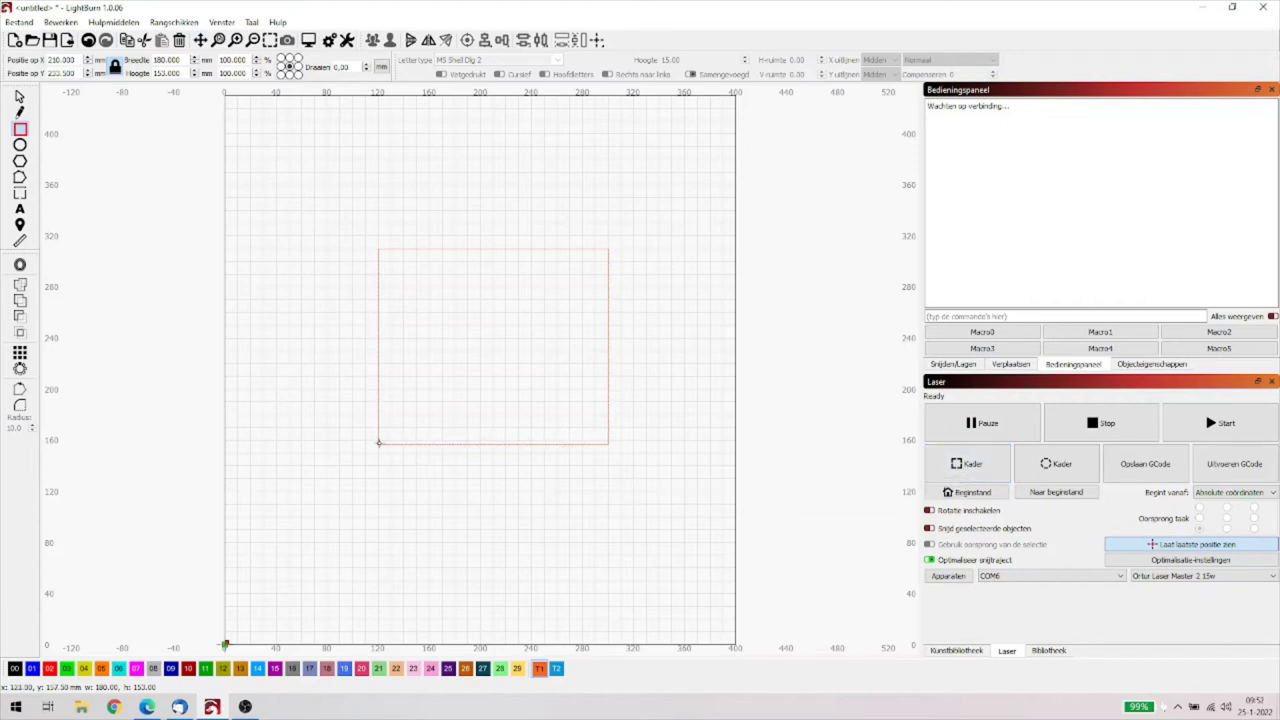
{"action": "mouse_move", "coordinate": [378, 442]}
{"action": "left_mouse_down"}
{"action": "mouse_move", "coordinate": [600, 443]}
{"action": "mouse_move", "coordinate": [609, 252]}
{"action": "mouse_move", "coordinate": [477, 272]}
{"action": "mouse_move", "coordinate": [380, 442]}
{"action": "left_mouse_up"}
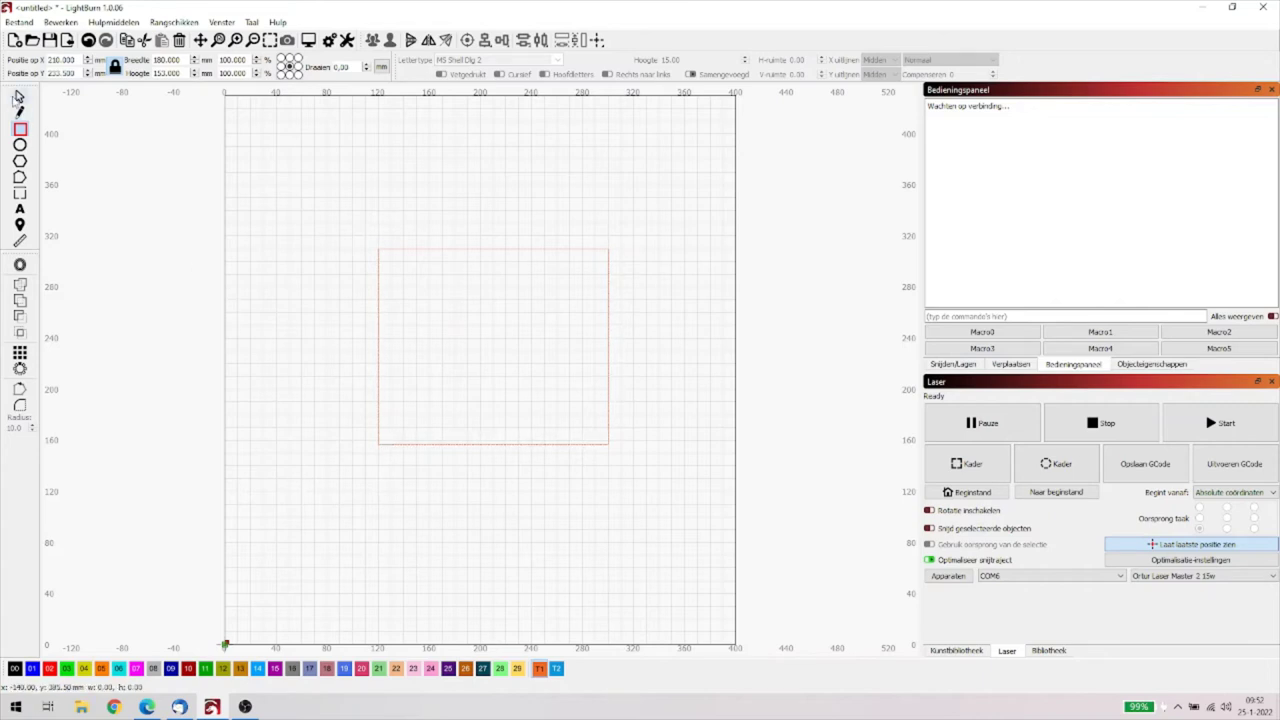
Select the rectangle, show the cut layer list, and assign the rectangle to black layer 00.
{"action": "left_click", "coordinate": [18, 96]}
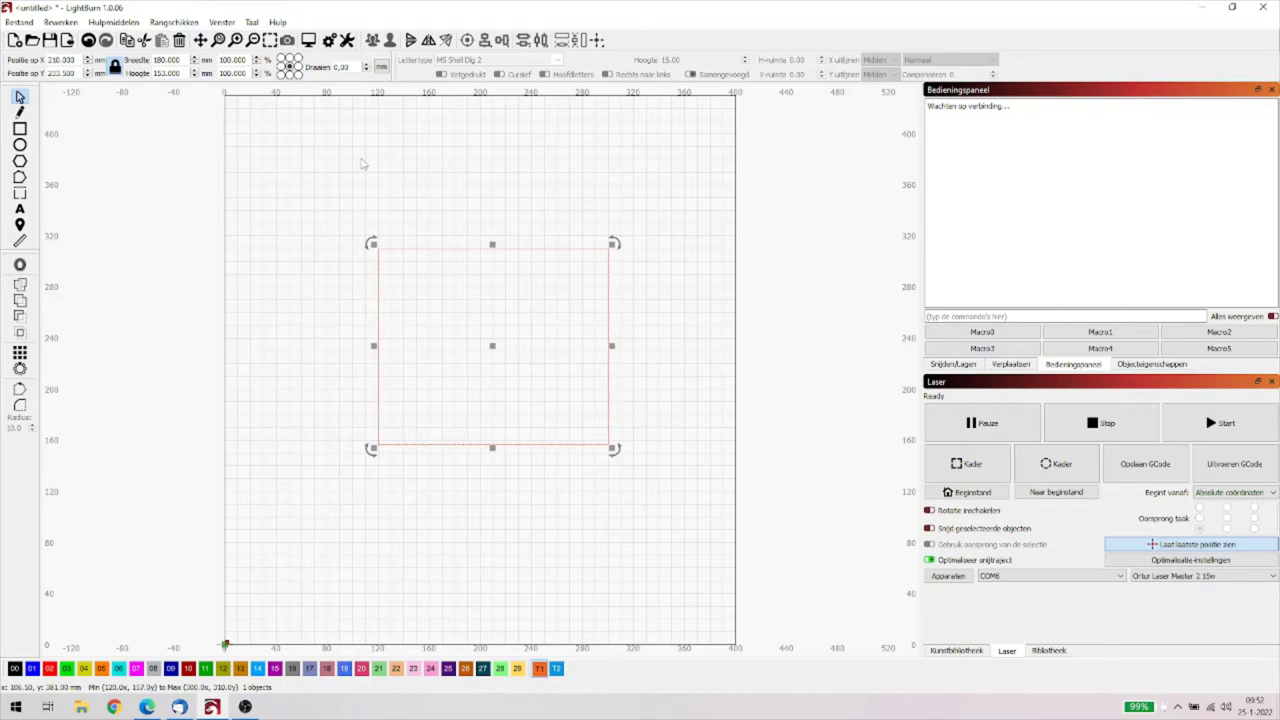
{"action": "left_click", "coordinate": [953, 364]}
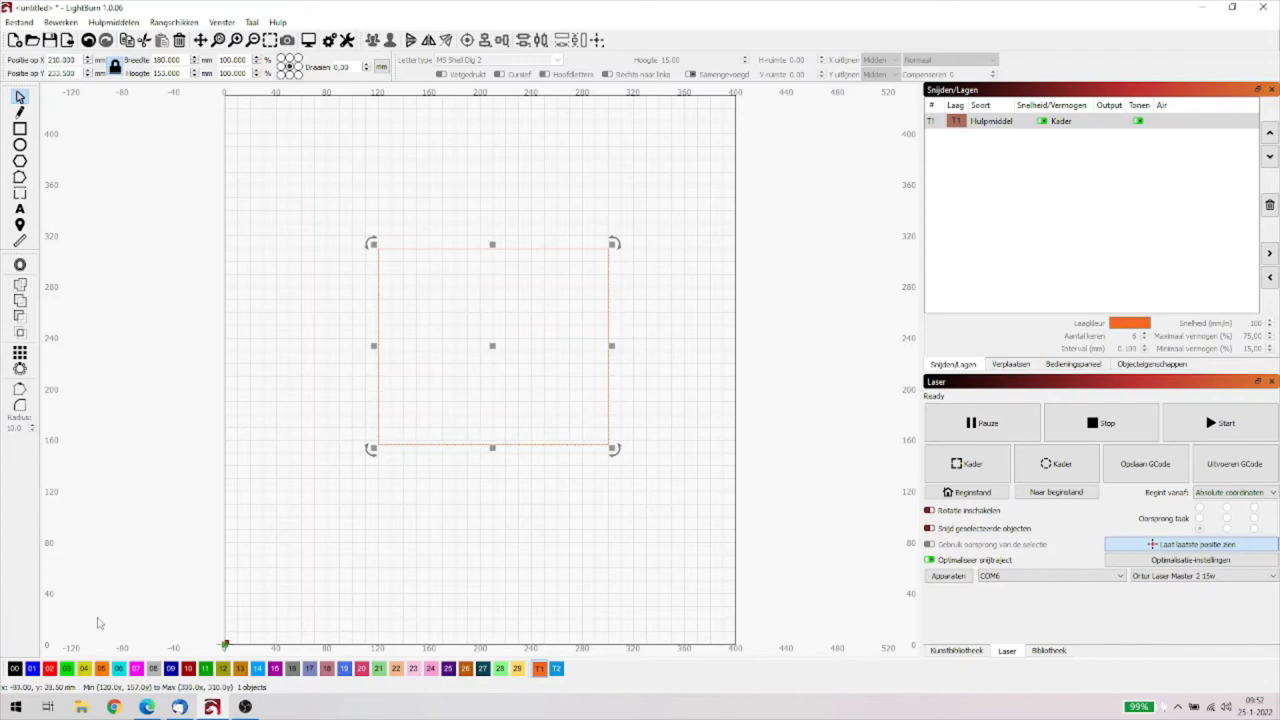
{"action": "left_click", "coordinate": [15, 668]}
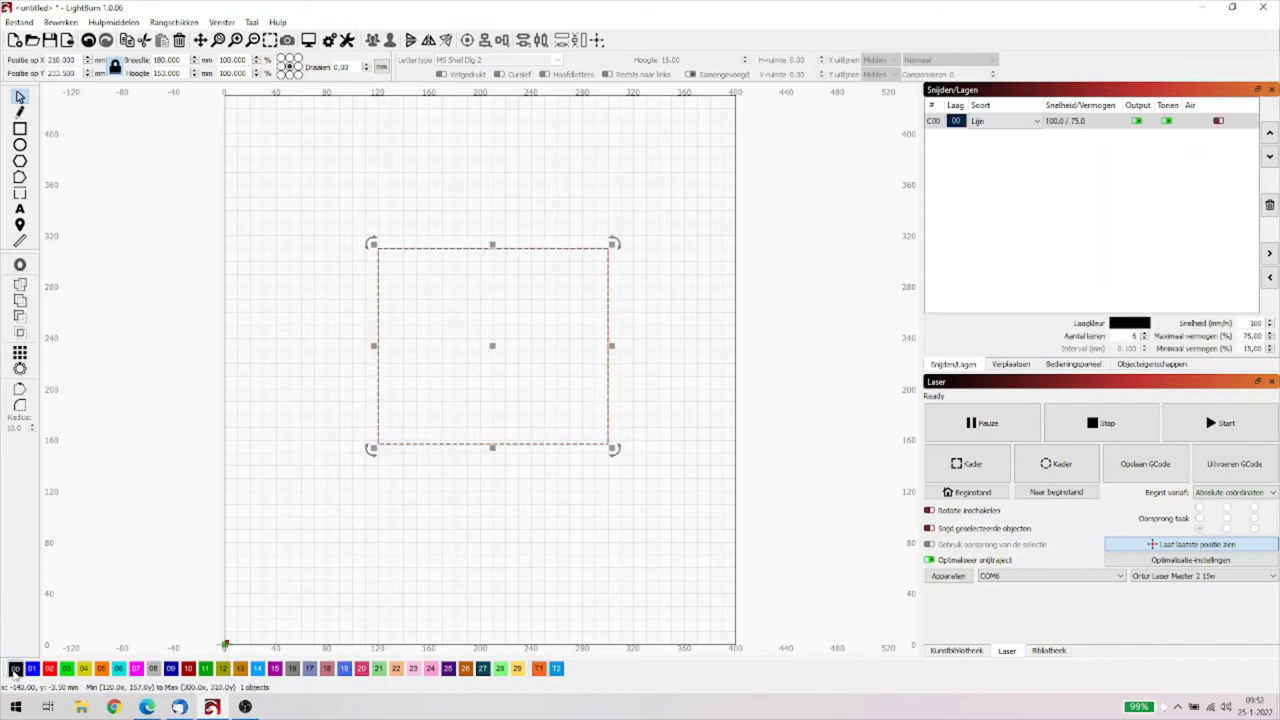
Set layer 00's cut settings to speed 10 mm/min, maximum power 1% and 4 passes.
{"action": "double_click", "coordinate": [1068, 127]}
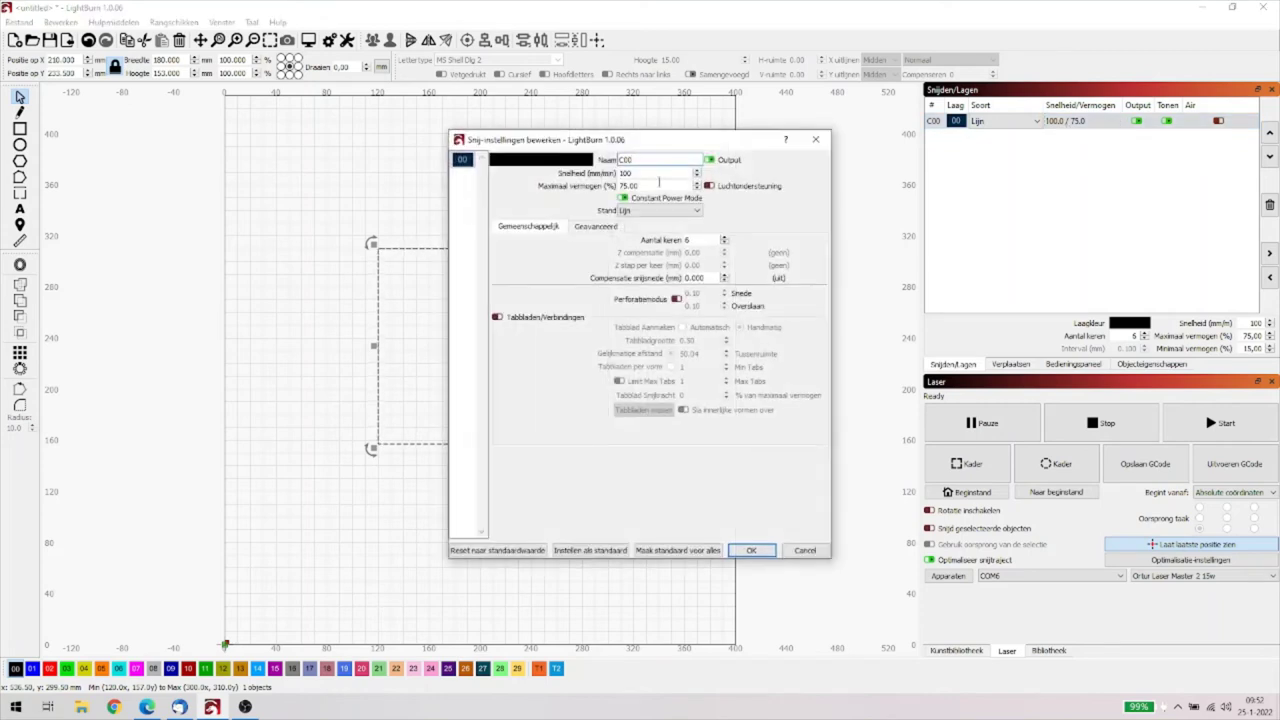
{"action": "key", "text": "BackSpace"}
{"action": "key", "text": "BackSpace"}
{"action": "key", "text": "BackSpace"}
{"action": "type", "text": "10"}
{"action": "key", "text": "BackSpace"}
{"action": "key", "text": "BackSpace"}
{"action": "key", "text": "BackSpace"}
{"action": "key", "text": "BackSpace"}
{"action": "left_click", "coordinate": [697, 240]}
{"action": "key", "text": "BackSpace"}
{"action": "type", "text": "4"}
{"action": "left_click", "coordinate": [752, 551]}
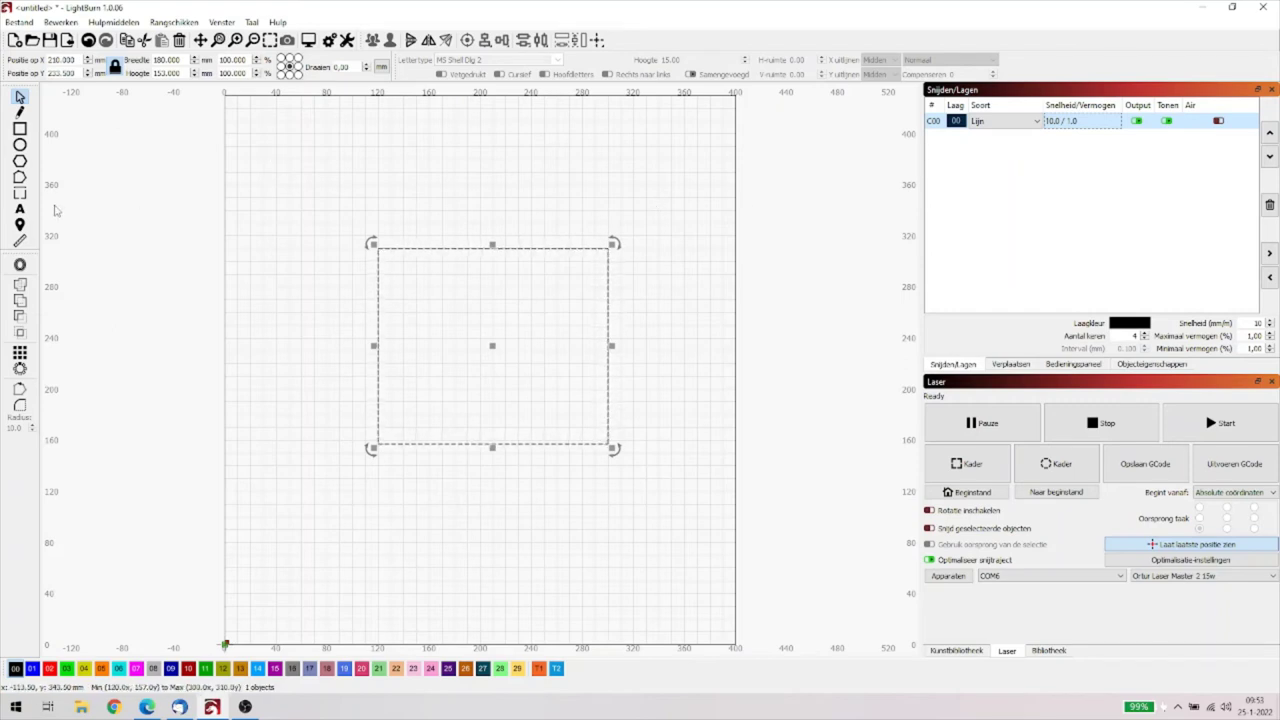
Add the text "test" inside the rectangle and assign it to blue layer 01.
{"action": "left_click", "coordinate": [19, 210]}
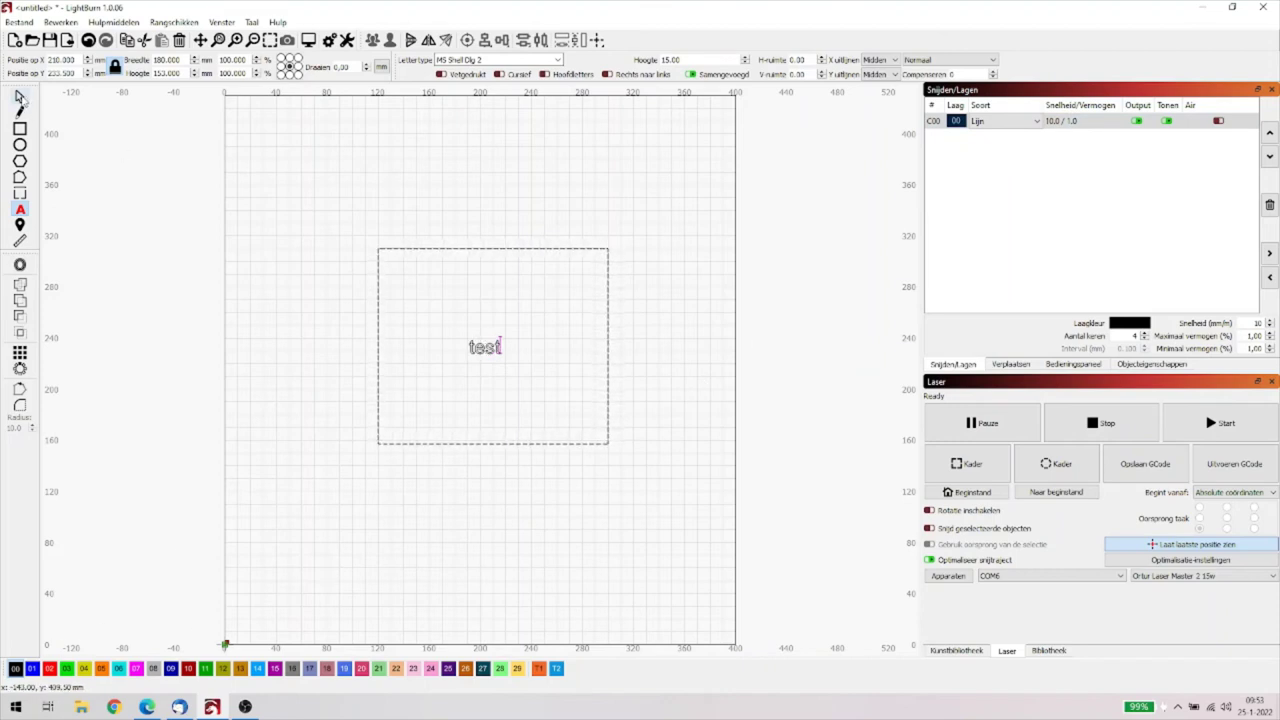
{"action": "left_click", "coordinate": [19, 96]}
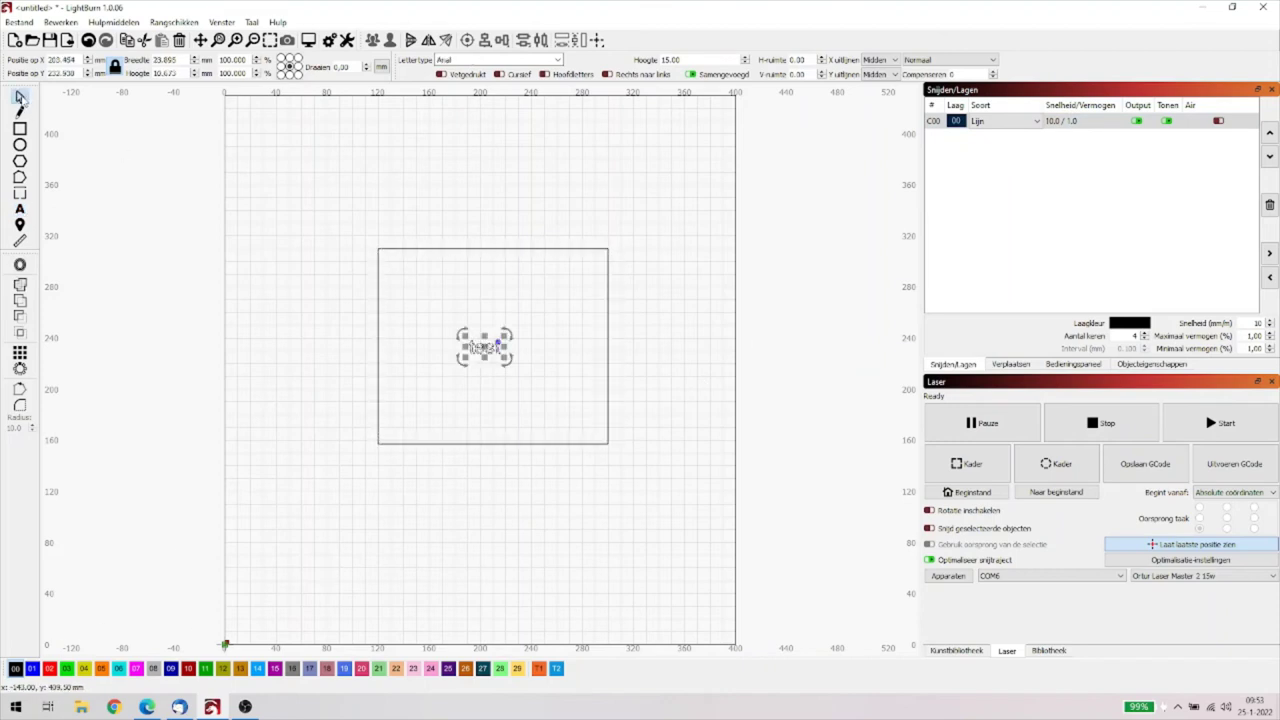
{"action": "left_click", "coordinate": [32, 669]}
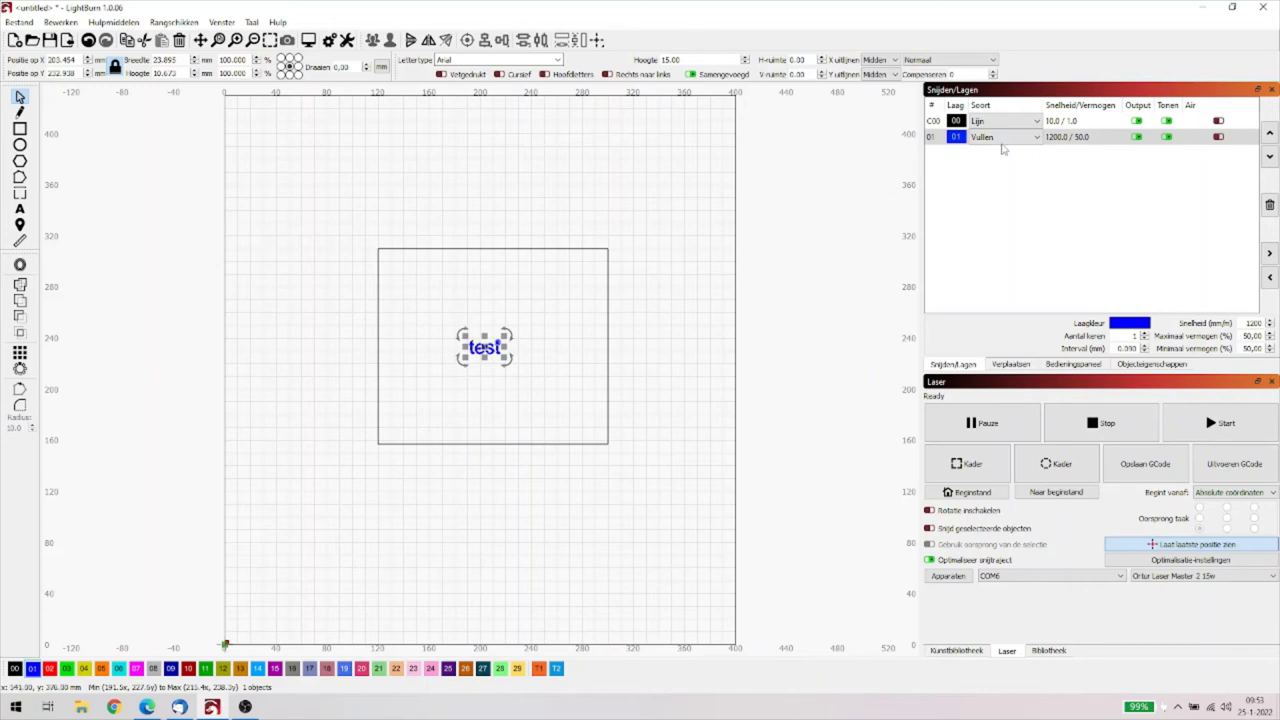
Turn off output for blue layer 01 and delete the "test" text.
{"action": "left_click", "coordinate": [1136, 137]}
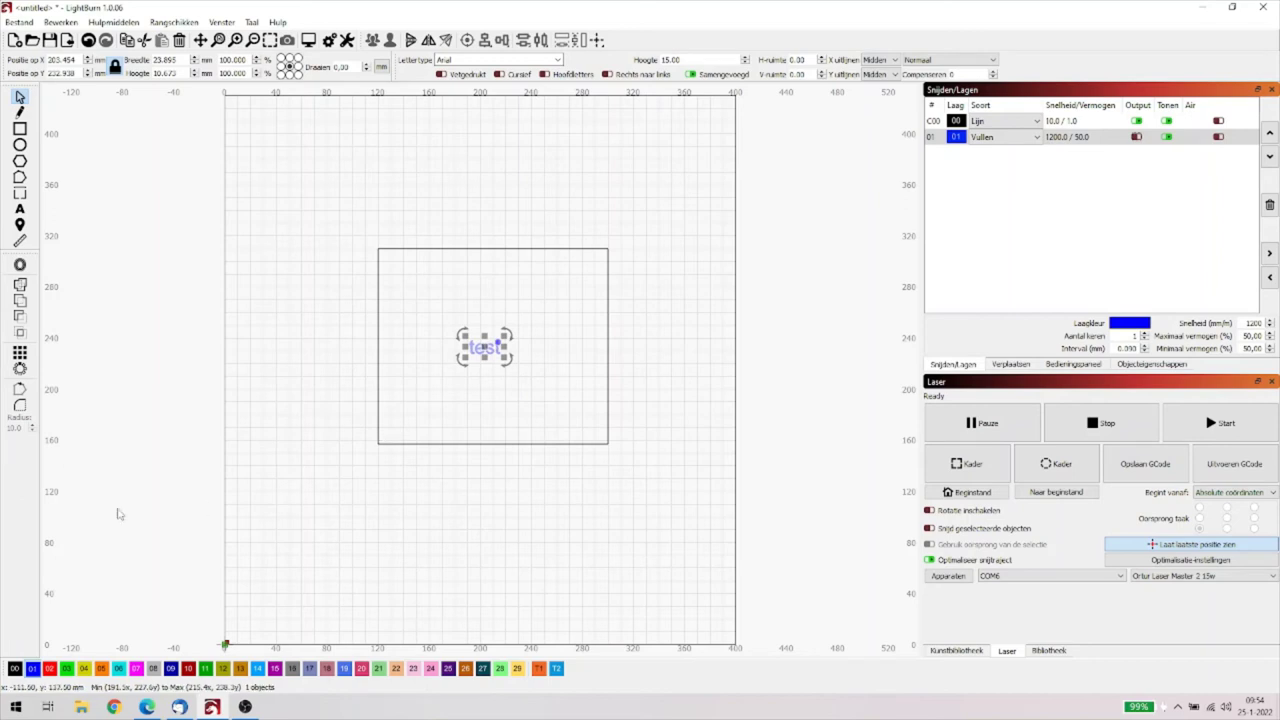
{"action": "left_click", "coordinate": [412, 601]}
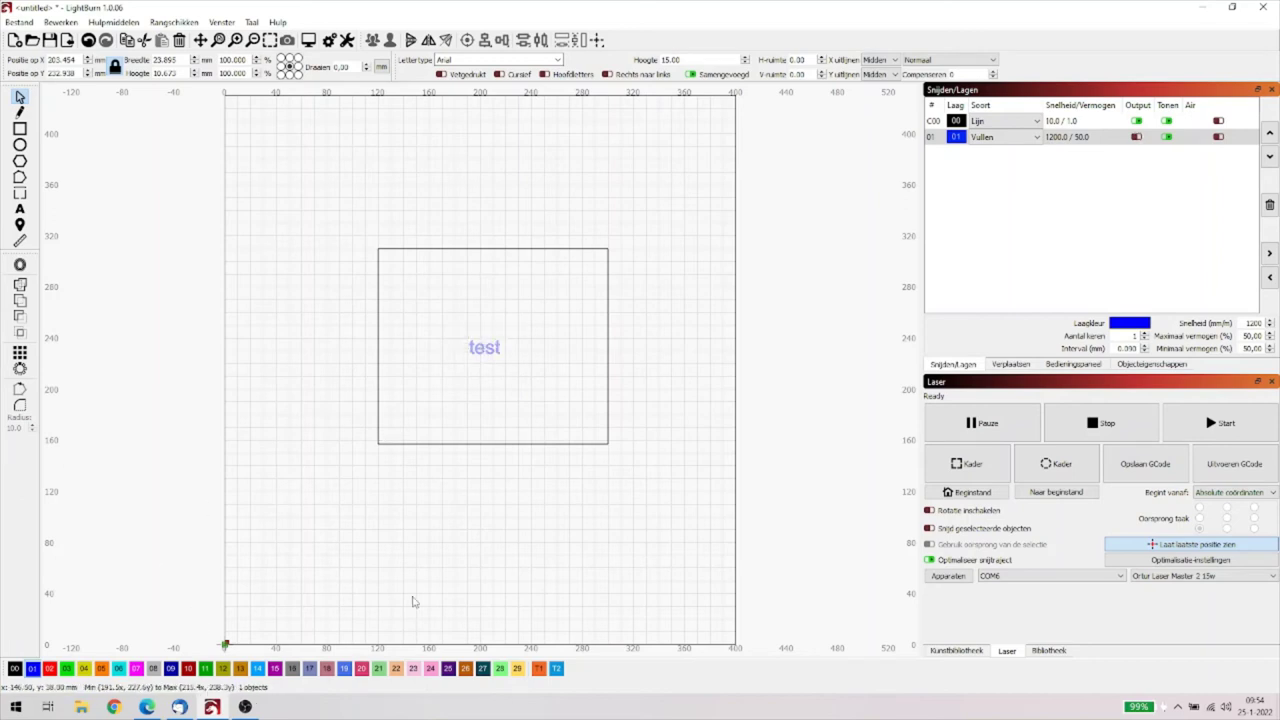
{"action": "left_click", "coordinate": [483, 350]}
{"action": "key", "text": "Delete"}
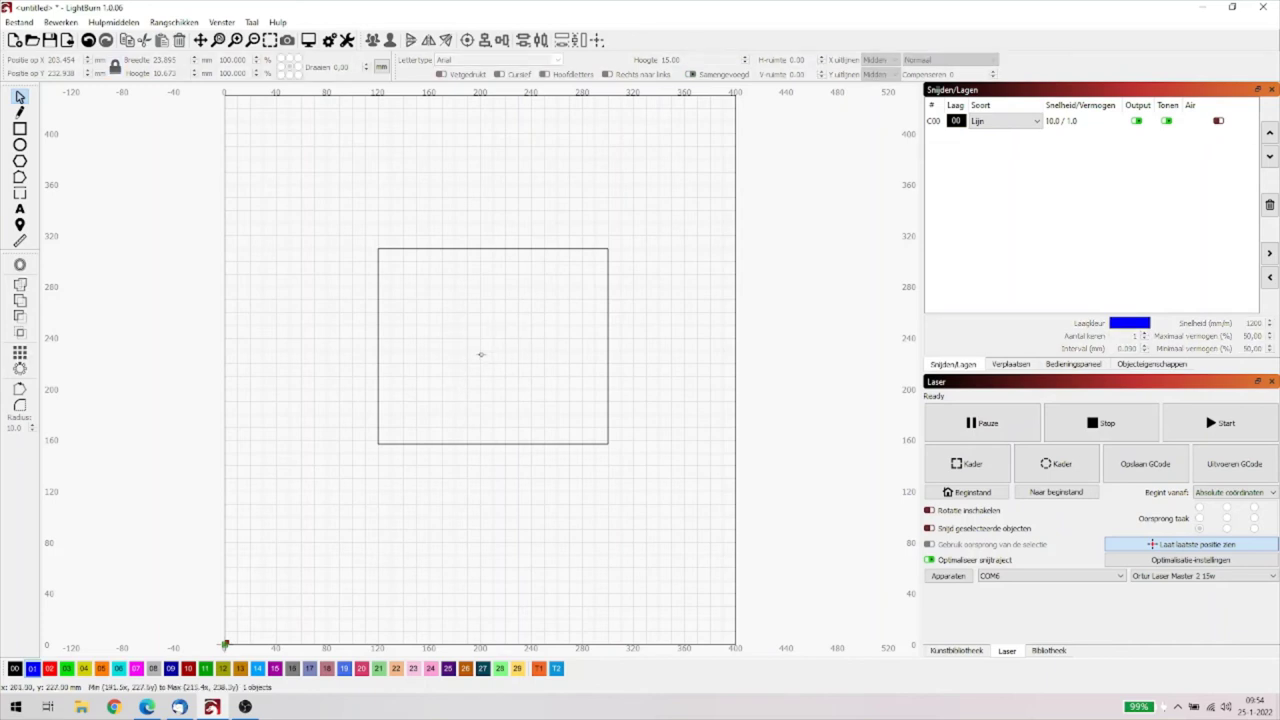
Set layer 00's cut speed to 300 mm/min and its maximum power to 75%.
{"action": "double_click", "coordinate": [1064, 122]}
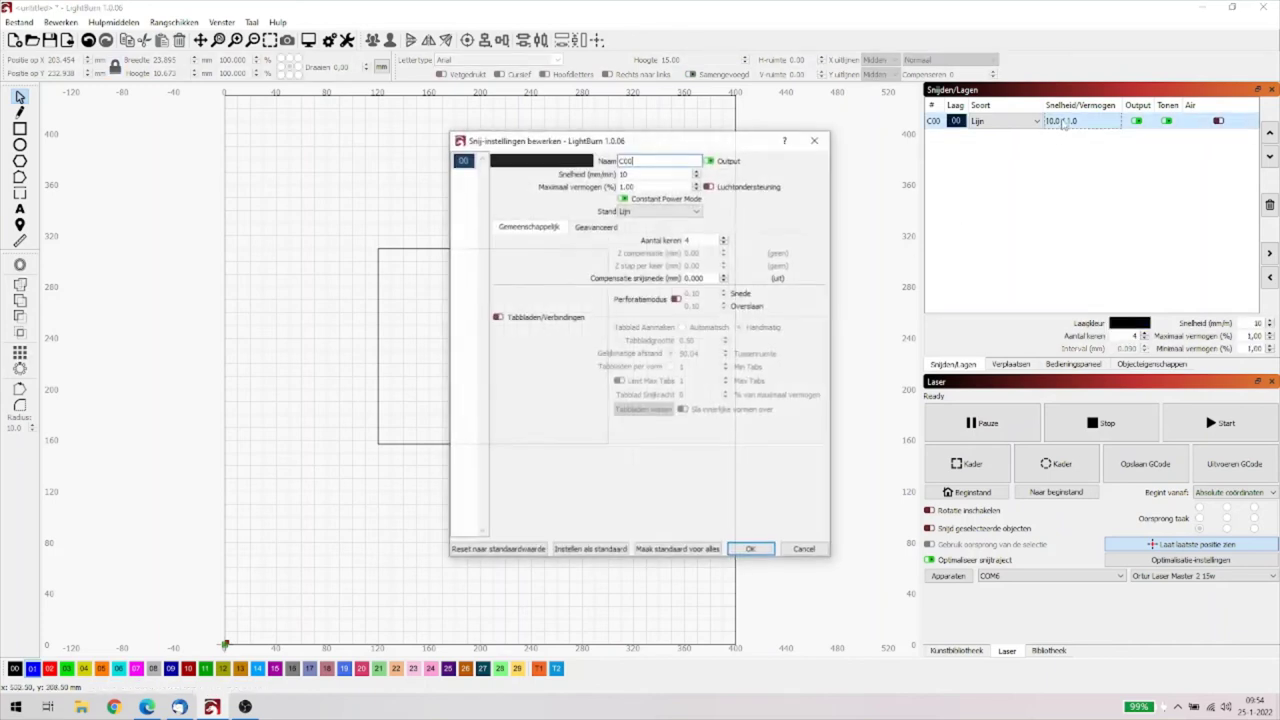
{"action": "double_click", "coordinate": [637, 176]}
{"action": "type", "text": "300"}
{"action": "key", "text": "Tab"}
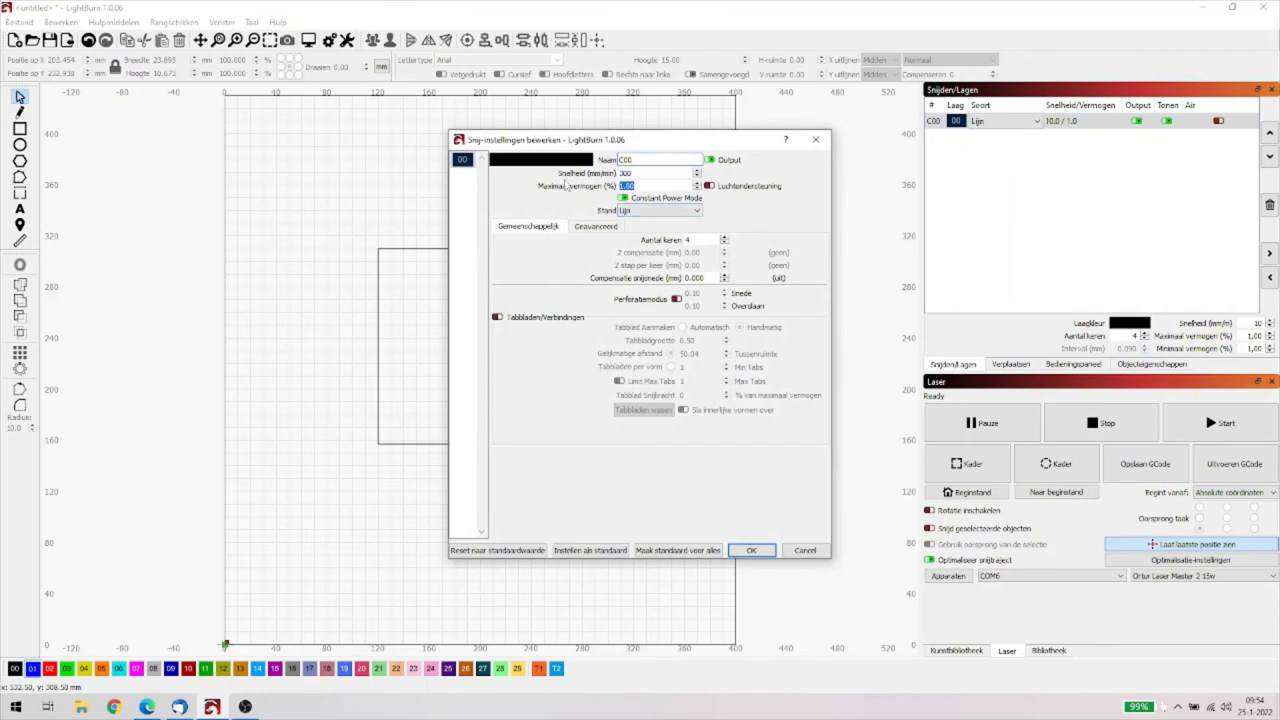
{"action": "type", "text": "75"}
{"action": "key", "text": "Tab"}
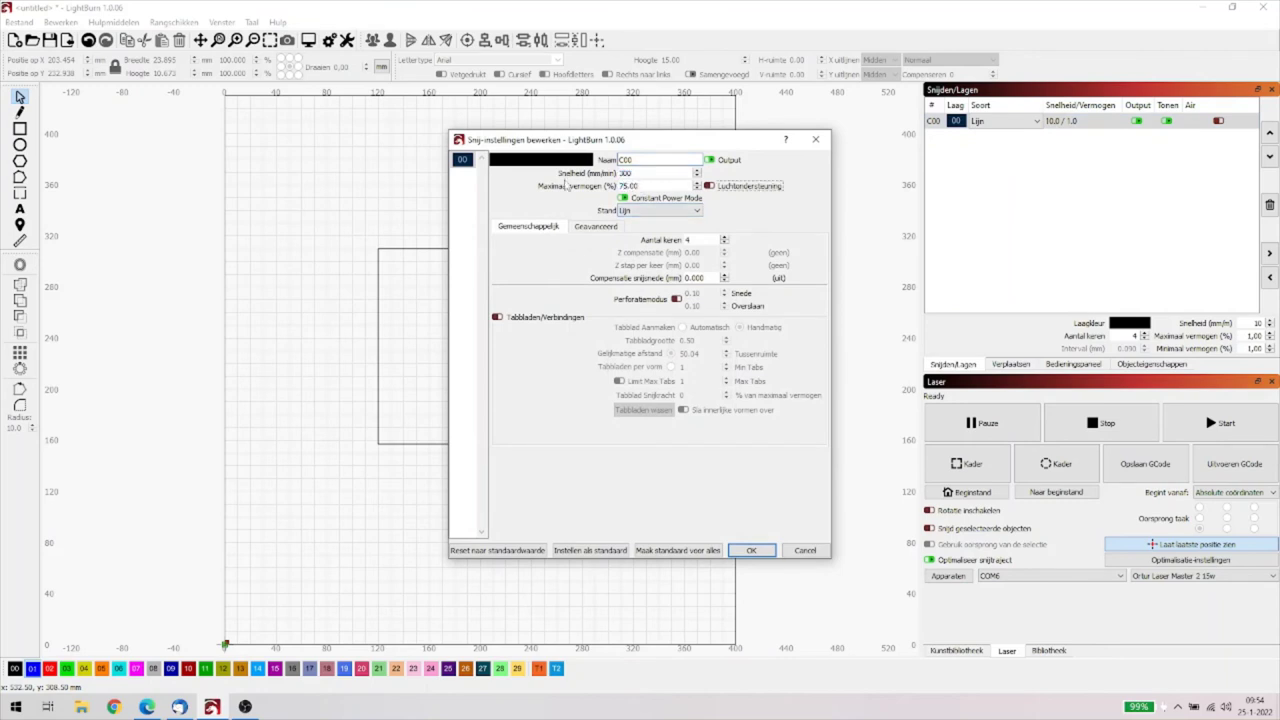
{"action": "left_click", "coordinate": [752, 551]}
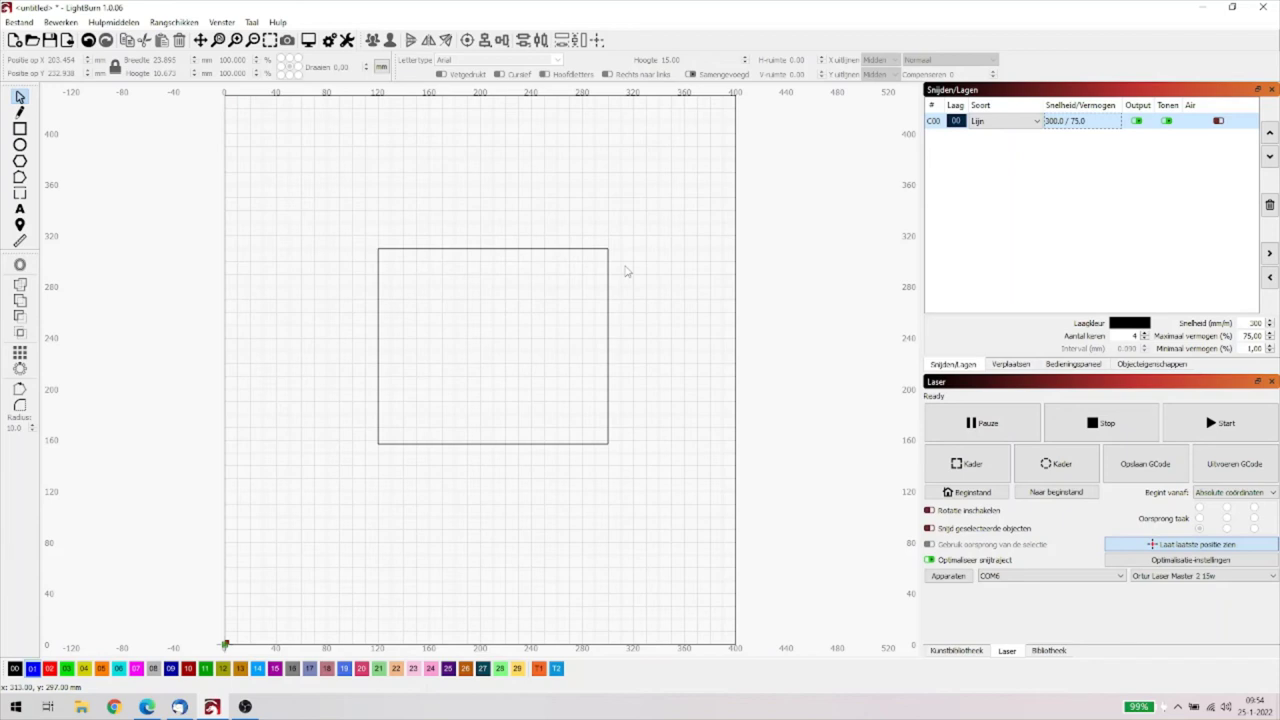
Change layer 00's cut settings to a speed of 6000 mm/min and a maximum power of 15%.
{"action": "double_click", "coordinate": [1054, 122]}
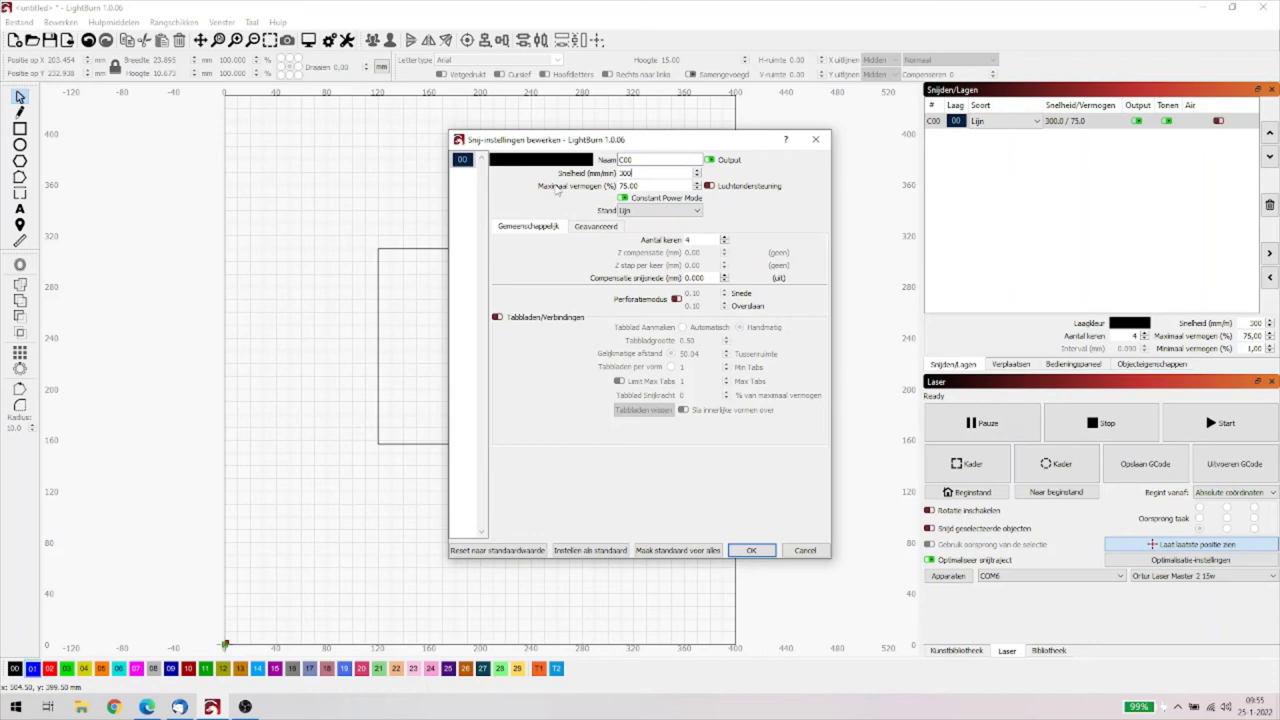
{"action": "key", "text": "BackSpace"}
{"action": "key", "text": "BackSpace"}
{"action": "key", "text": "BackSpace"}
{"action": "type", "text": "6000"}
{"action": "key", "text": "BackSpace"}
{"action": "key", "text": "BackSpace"}
{"action": "key", "text": "BackSpace"}
{"action": "key", "text": "BackSpace"}
{"action": "key", "text": "BackSpace"}
{"action": "type", "text": "15"}
{"action": "key", "text": "Tab"}
{"action": "left_click", "coordinate": [752, 549]}
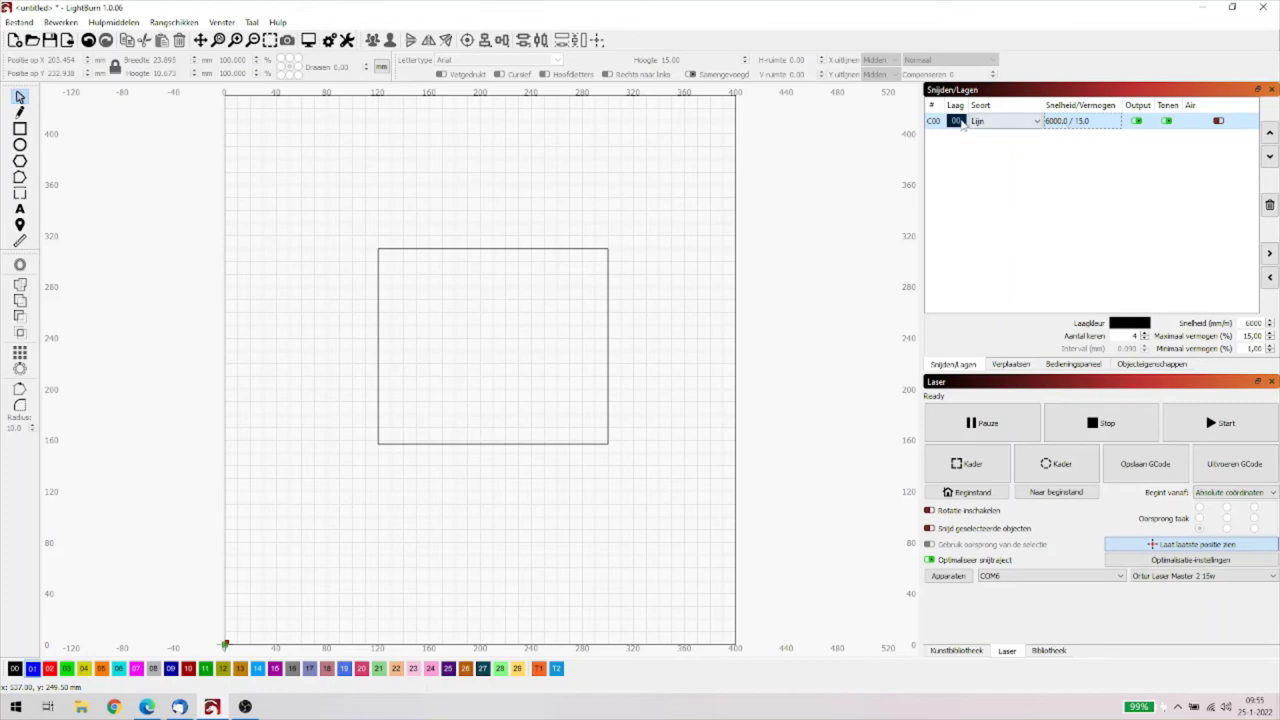
Enable perforation mode for layer 00 with a cut length of 0.50 and a skip length of 1.00.
{"action": "double_click", "coordinate": [1072, 121]}
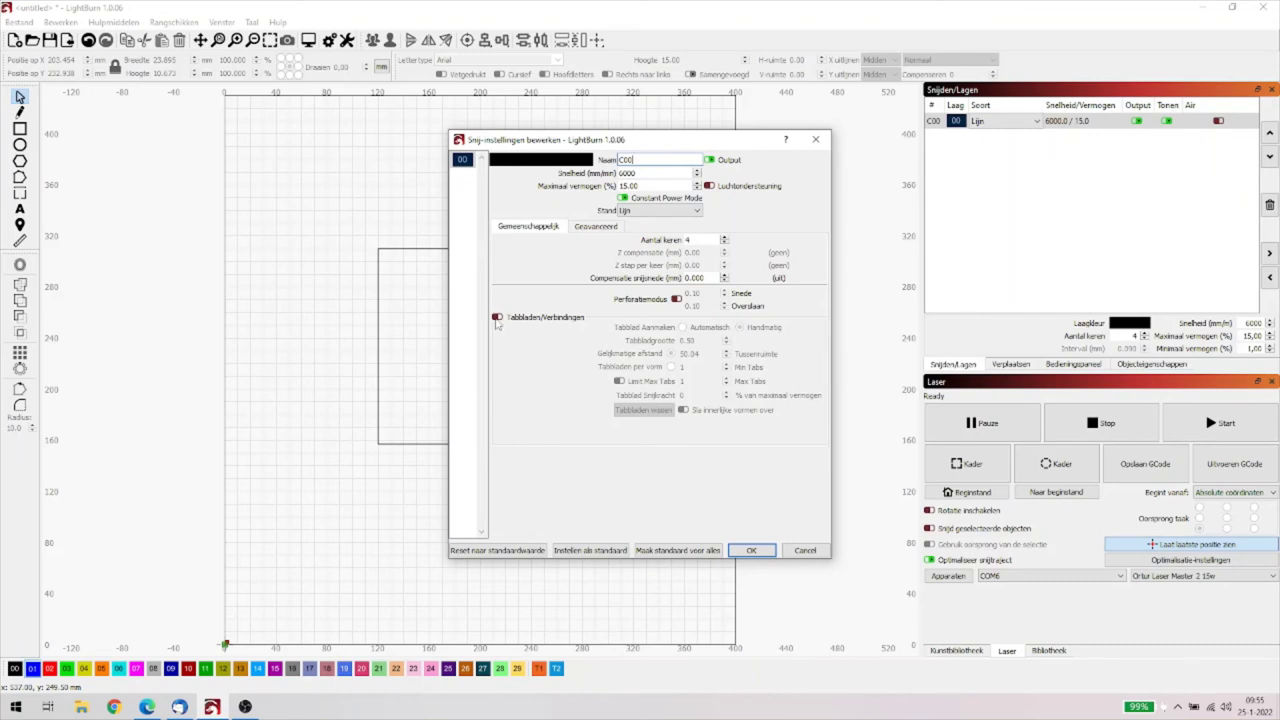
{"action": "left_click", "coordinate": [676, 300]}
{"action": "left_click_drag", "start_coordinate": [705, 292], "coordinate": [685, 292]}
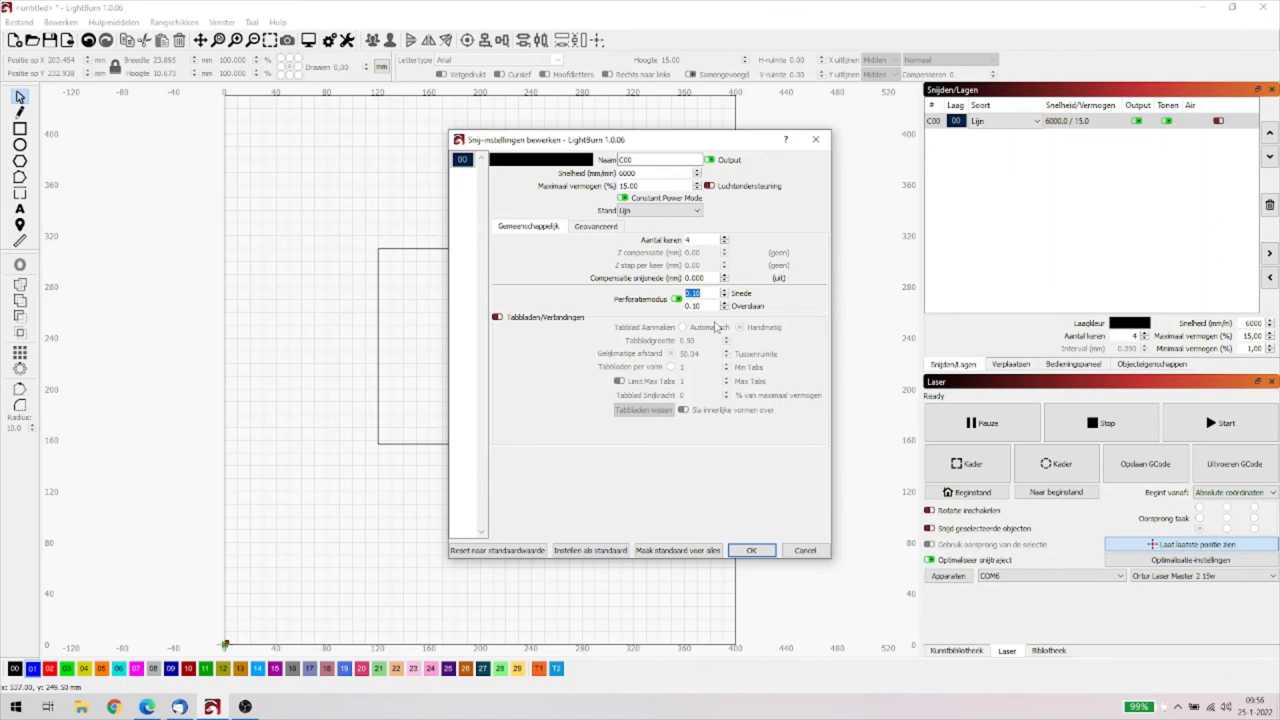
{"action": "type", "text": "0.5"}
{"action": "key", "text": "Tab"}
{"action": "type", "text": "1"}
{"action": "key", "text": "Tab"}
{"action": "left_click", "coordinate": [746, 552]}
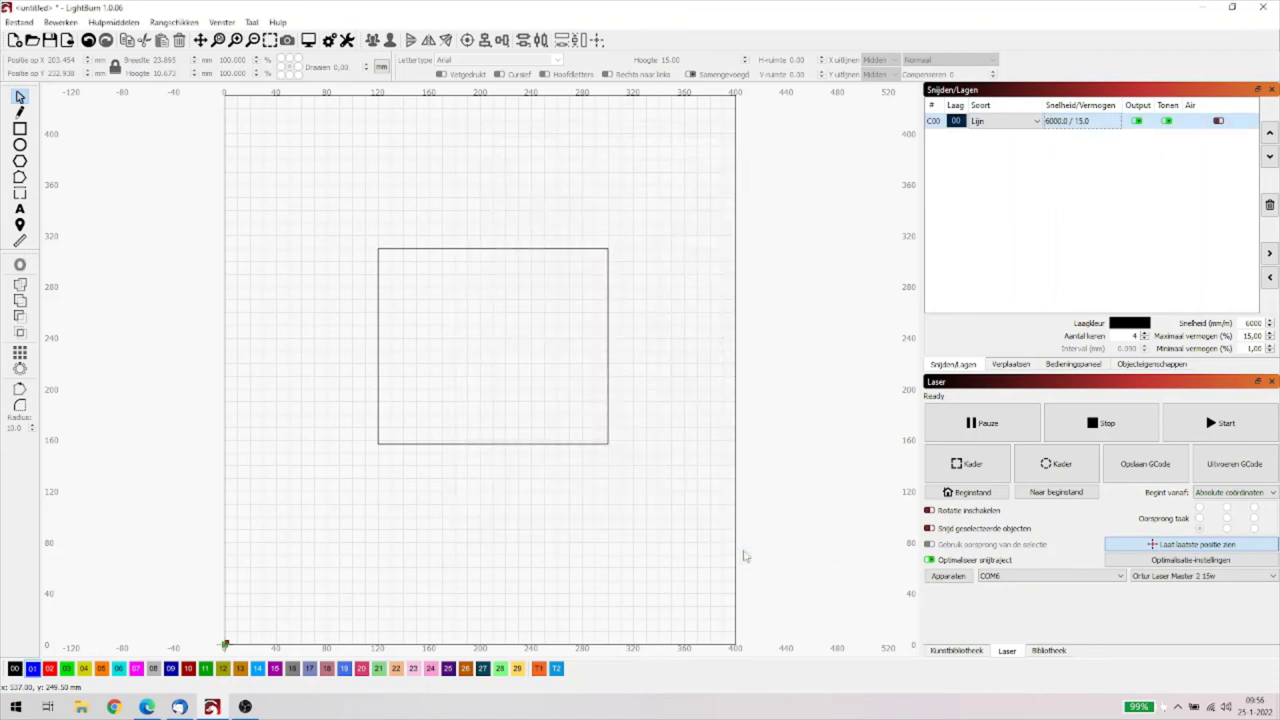
Preview the perforated rectangle with traversal moves hidden and play back the laser simulation.
{"action": "left_click", "coordinate": [309, 40]}
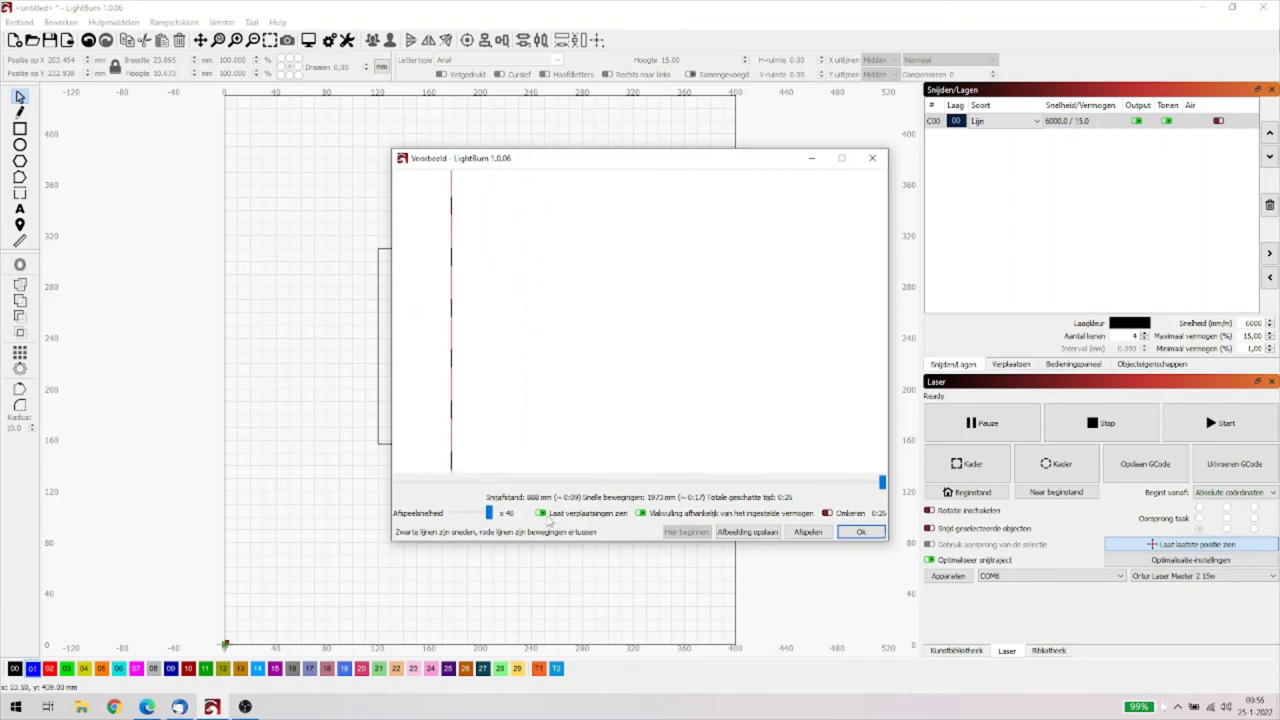
{"action": "left_click", "coordinate": [543, 513]}
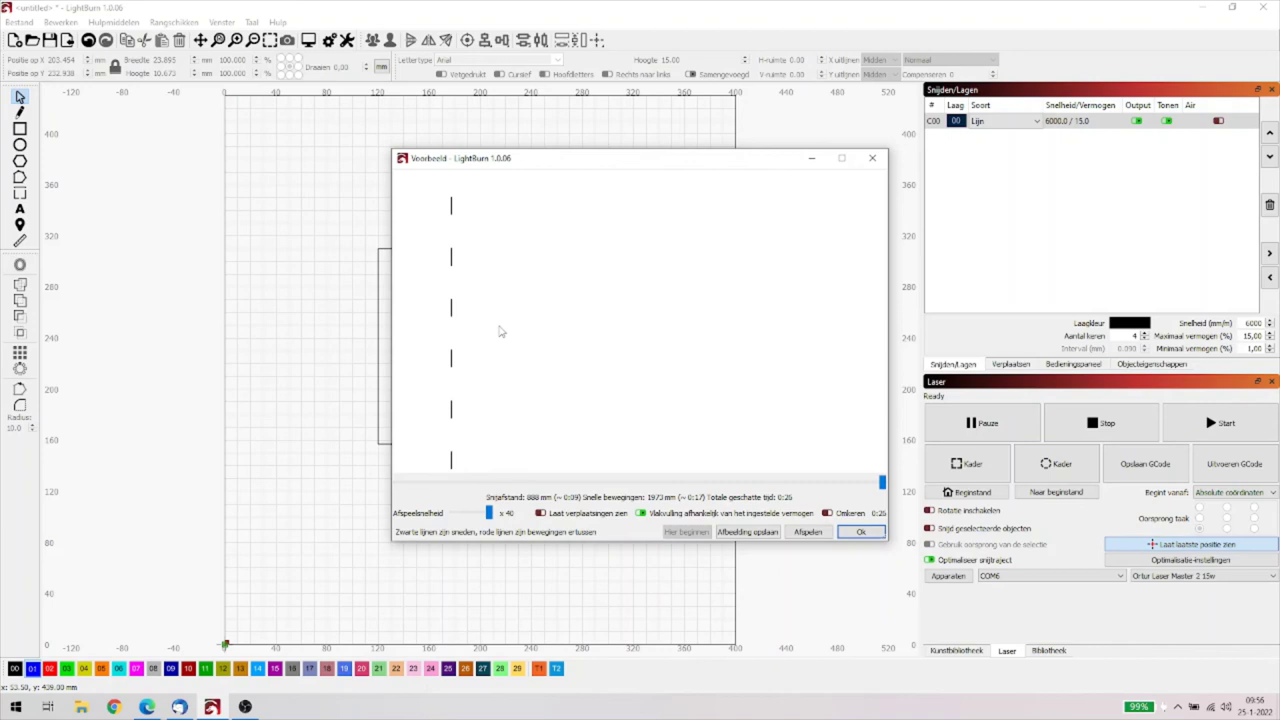
{"action": "left_click", "coordinate": [805, 533]}
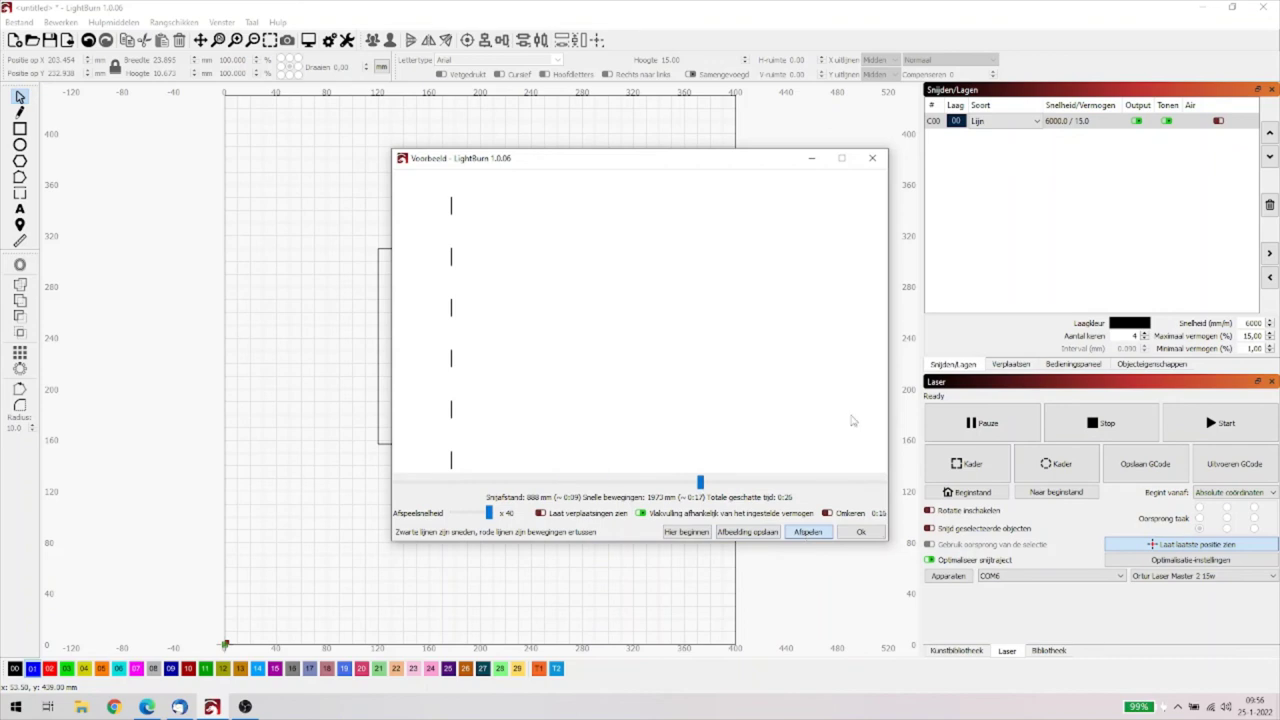
{"action": "left_click", "coordinate": [860, 533]}
Review layer 00's cut settings and turn off its perforation mode.
{"action": "left_click", "coordinate": [1066, 124]}
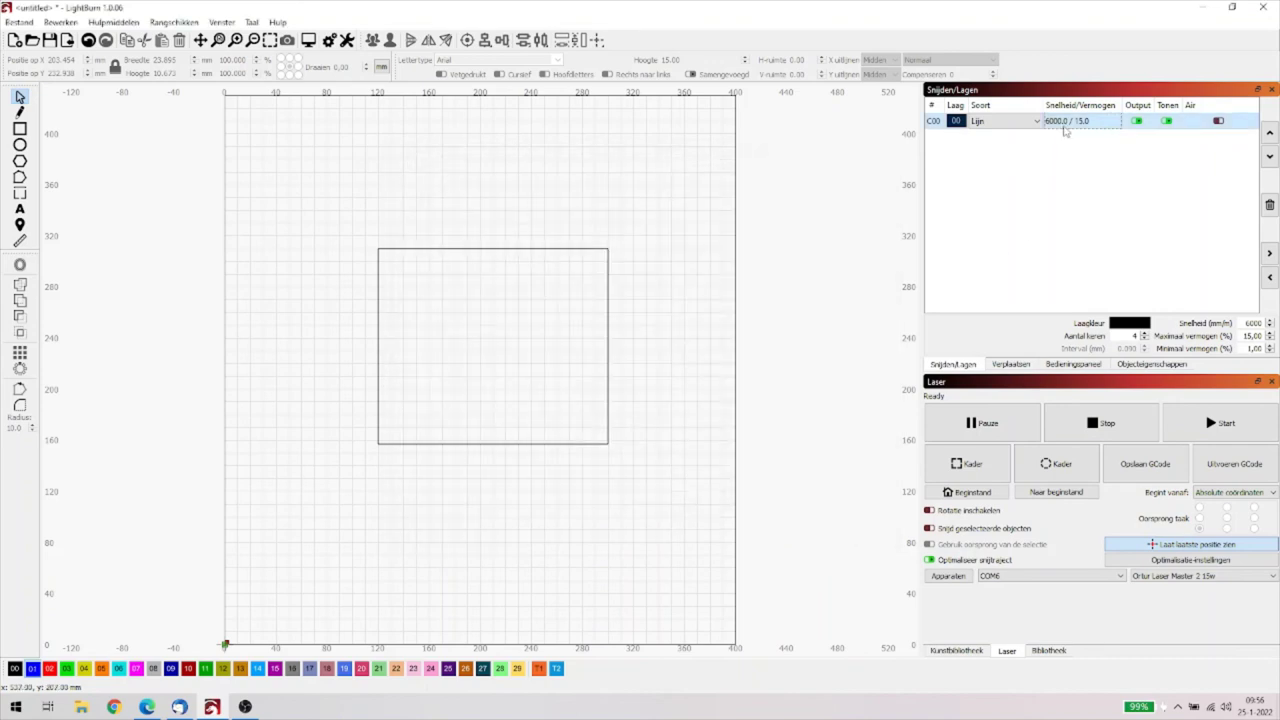
{"action": "double_click", "coordinate": [1066, 122]}
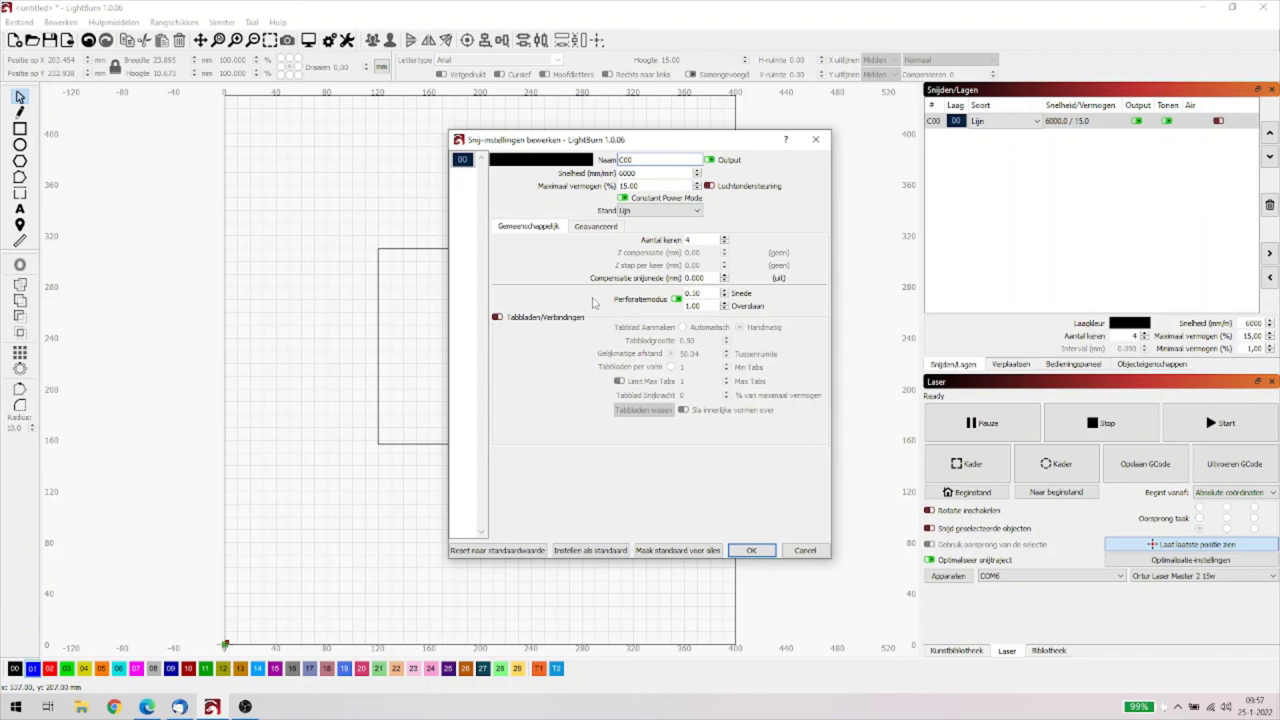
{"action": "left_click", "coordinate": [752, 550]}
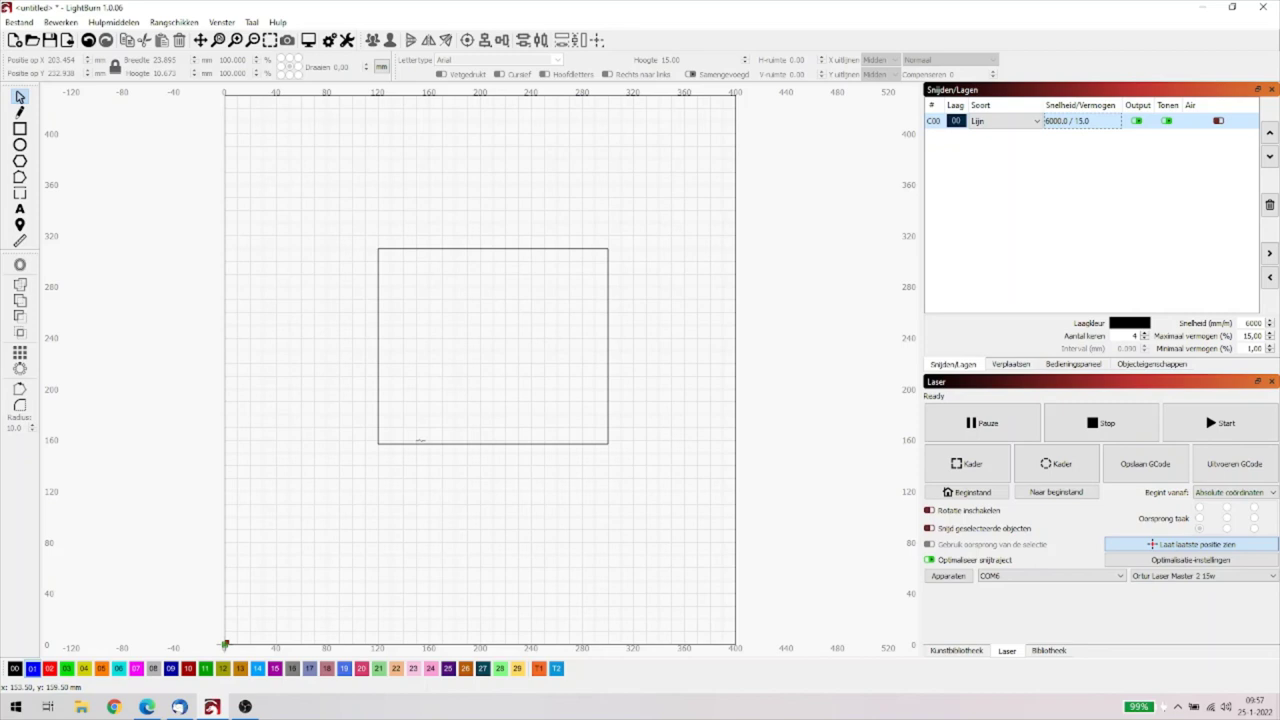
{"action": "double_click", "coordinate": [1068, 124]}
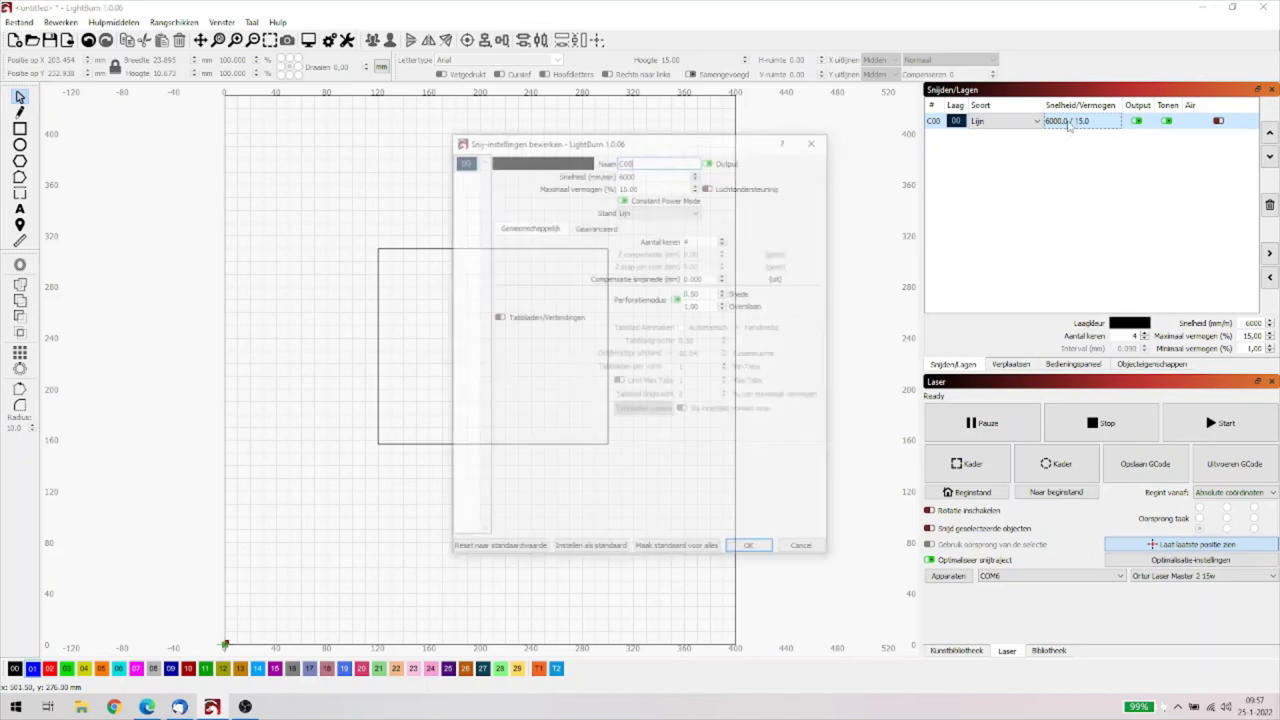
{"action": "left_click", "coordinate": [677, 299]}
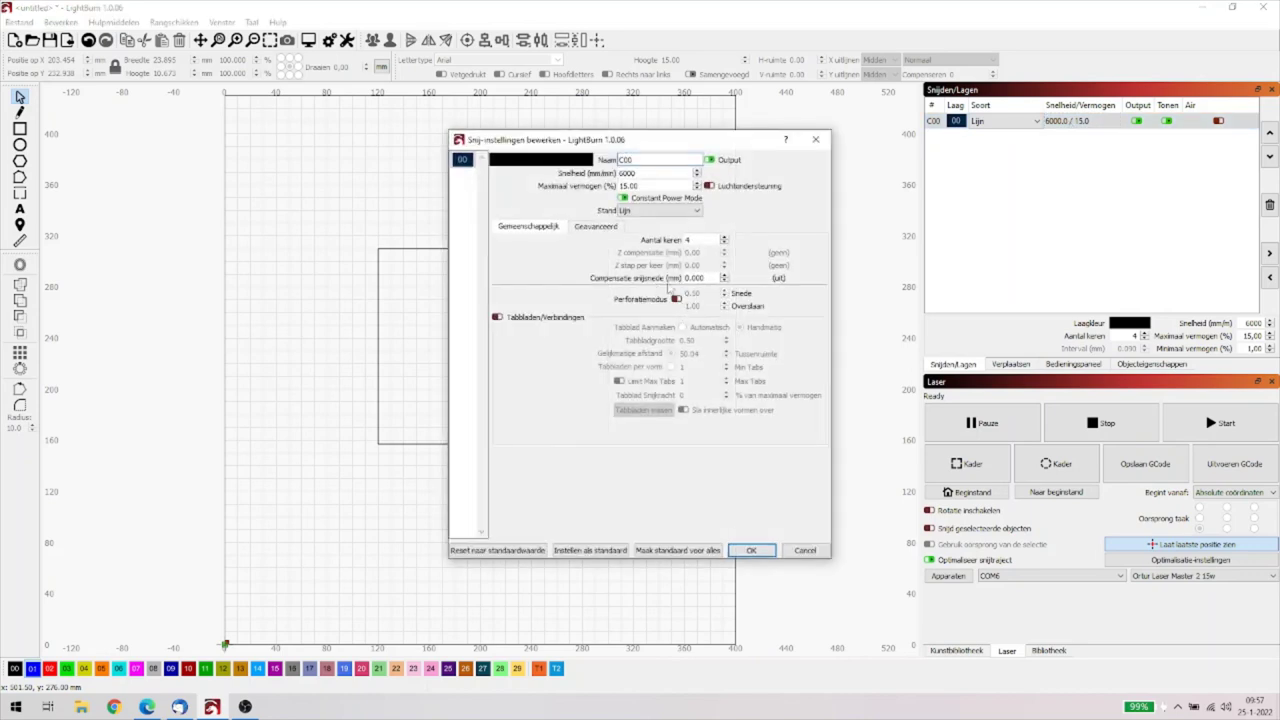
{"action": "left_click", "coordinate": [750, 551]}
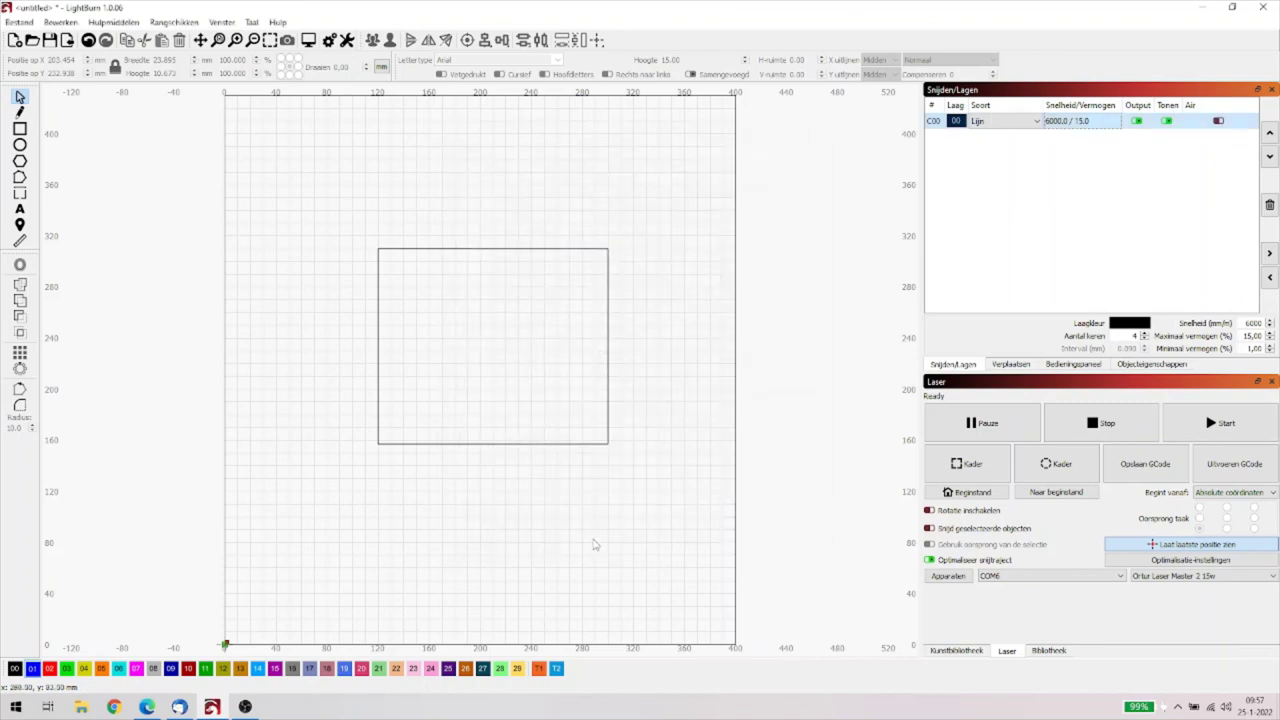